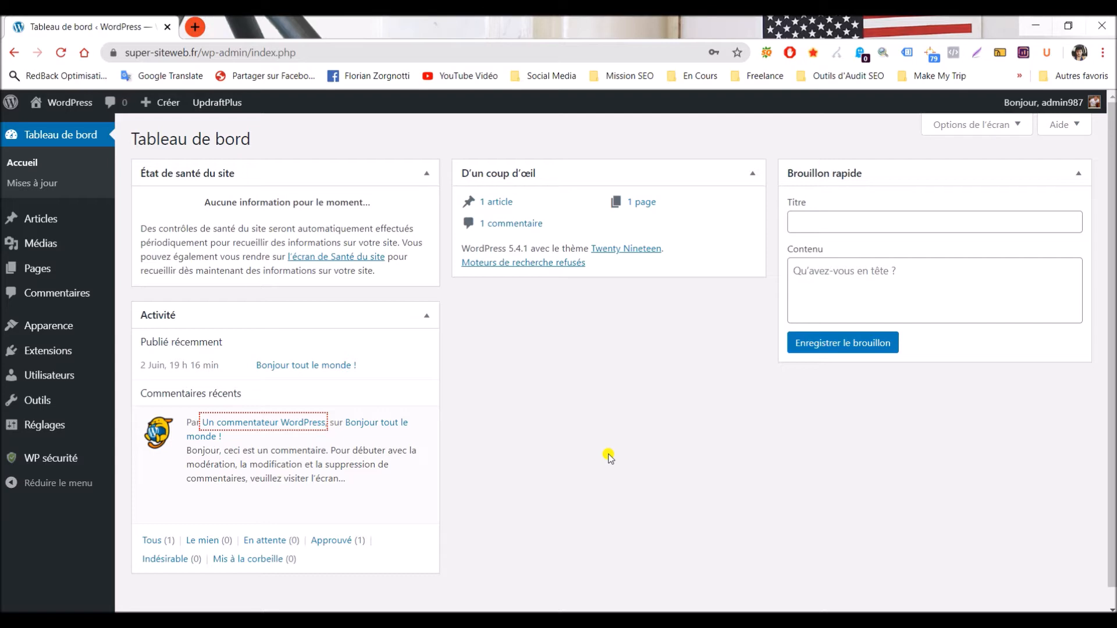
Delete the inactive plugins Akismet Anti-Spam, Hello Dolly and Really Simple SSL from the installed plugins.
{"action": "left_click", "coordinate": [53, 353]}
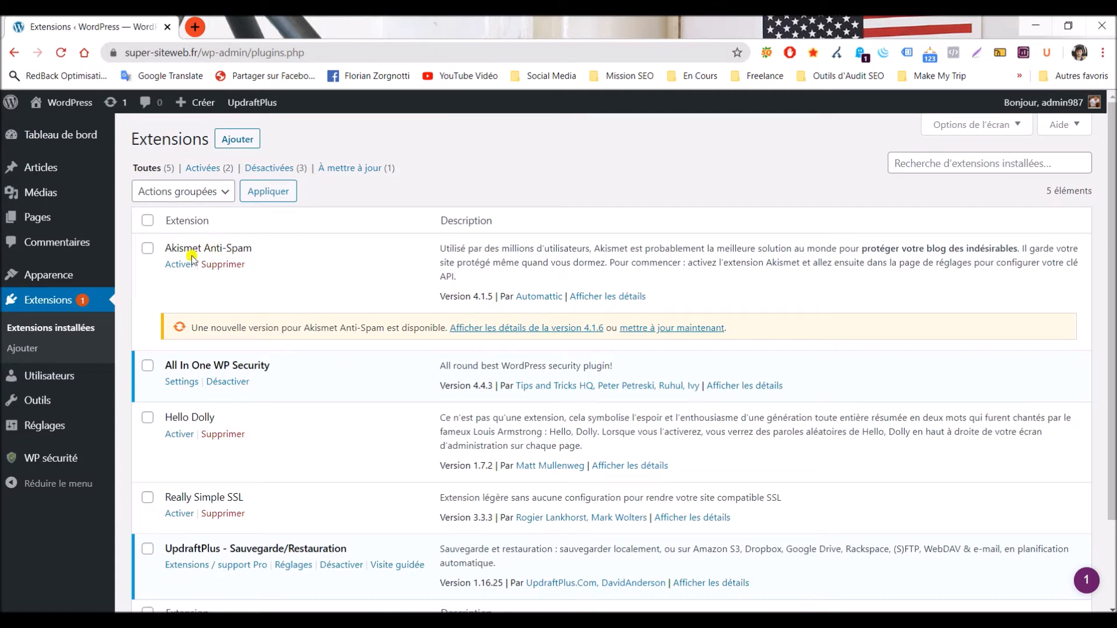
{"action": "left_click", "coordinate": [235, 266]}
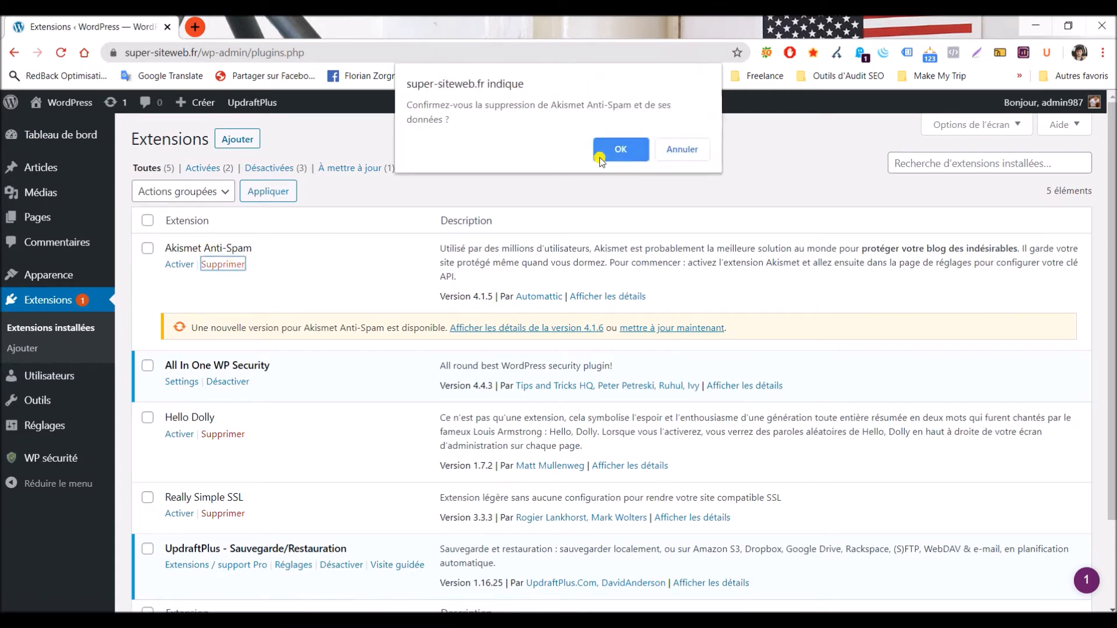
{"action": "left_click", "coordinate": [611, 150]}
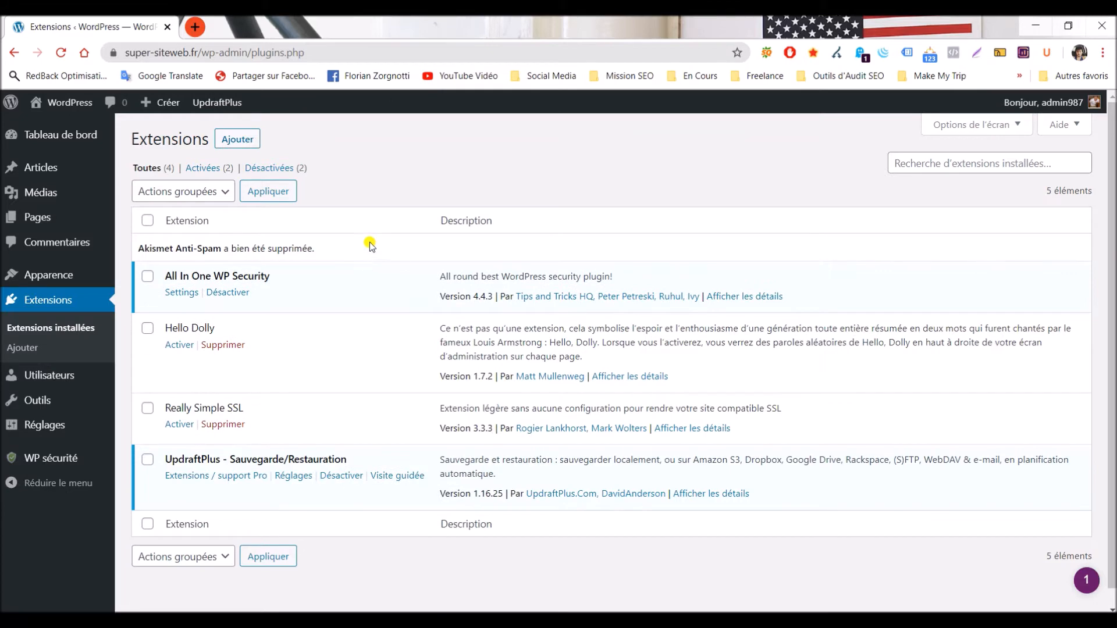
{"action": "left_click", "coordinate": [224, 346]}
{"action": "left_click", "coordinate": [612, 153]}
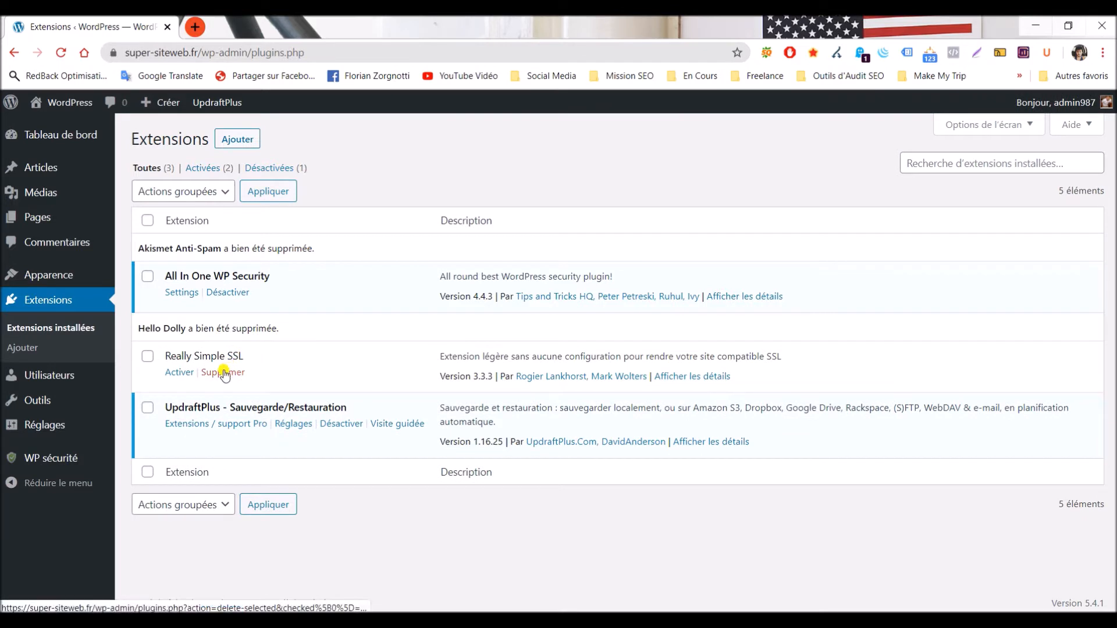
{"action": "left_click", "coordinate": [225, 373]}
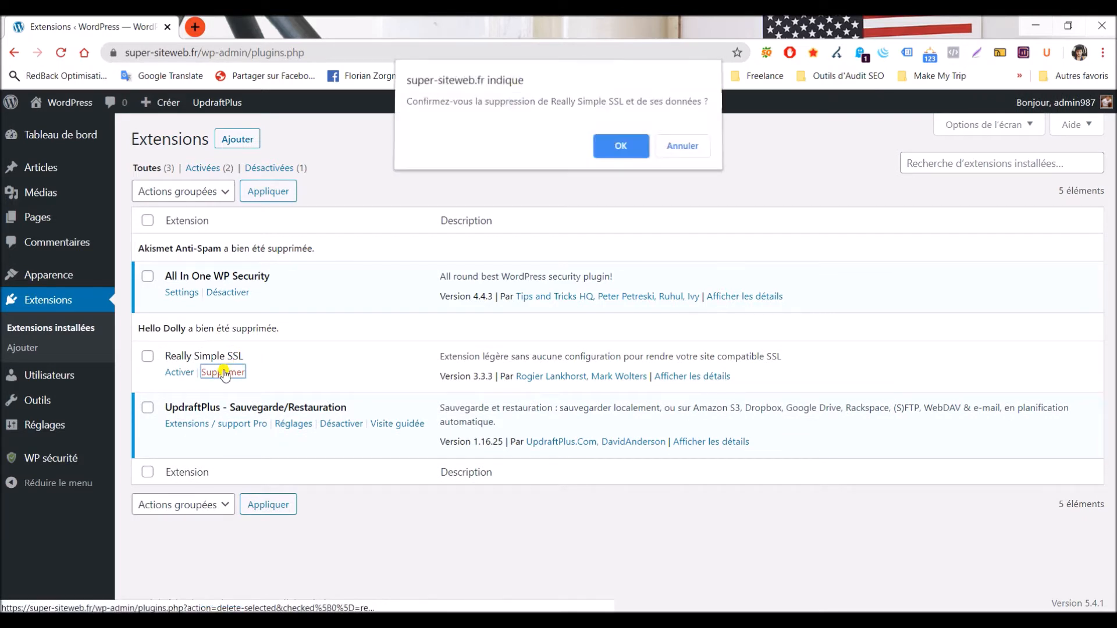
{"action": "left_click", "coordinate": [608, 148]}
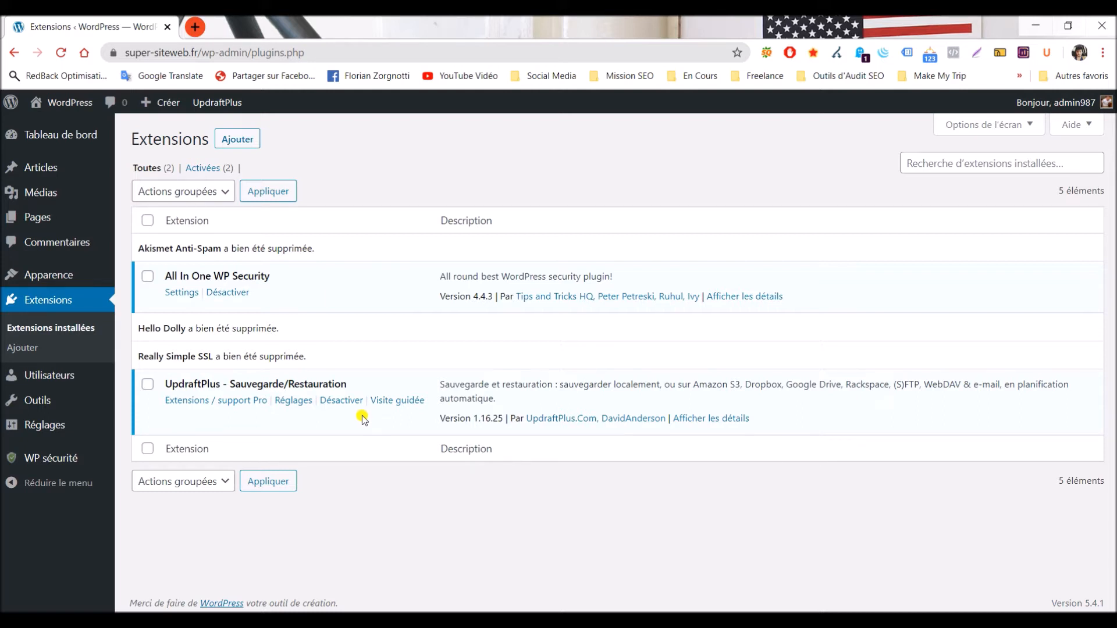
Search the plugin directory for "tinymce advanced" and install TinyMCE Advanced.
{"action": "left_click", "coordinate": [239, 143]}
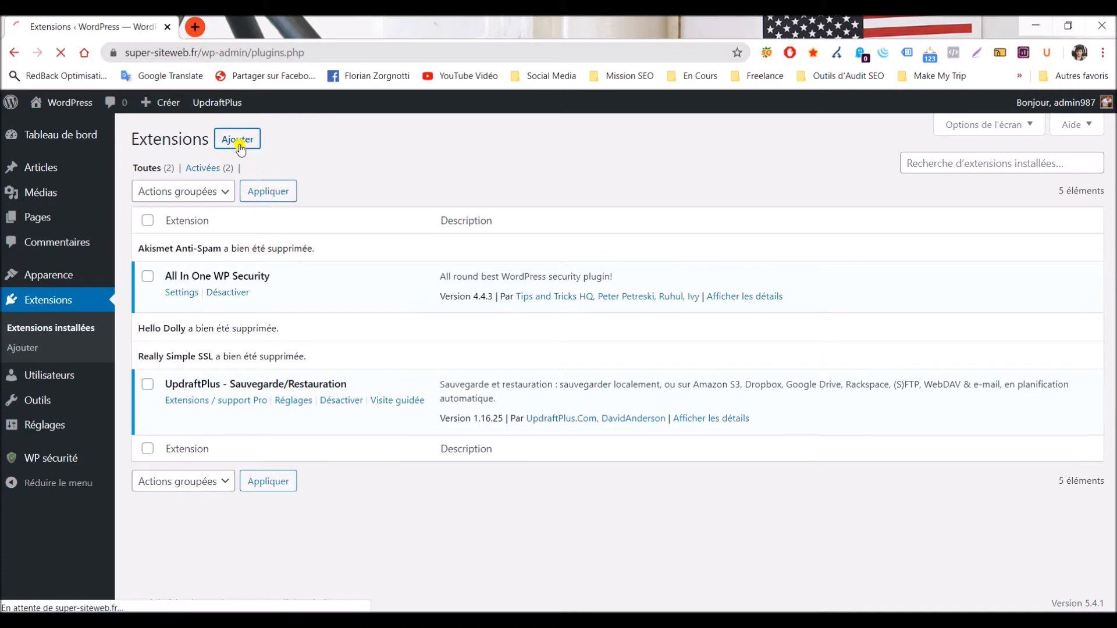
{"action": "left_click", "coordinate": [928, 177]}
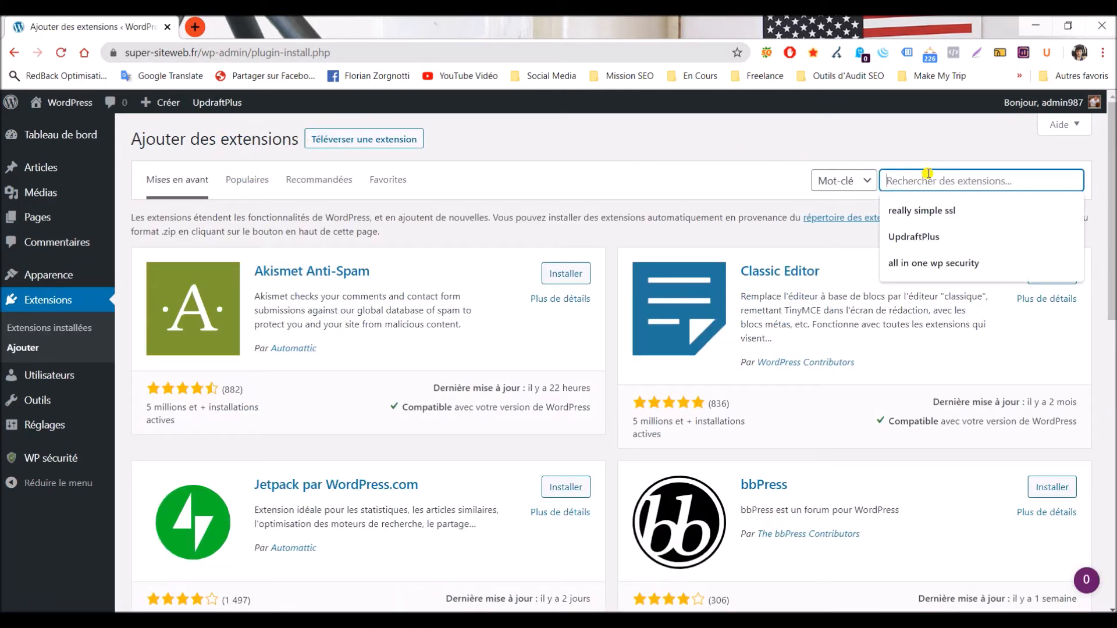
{"action": "type", "text": "tiny"}
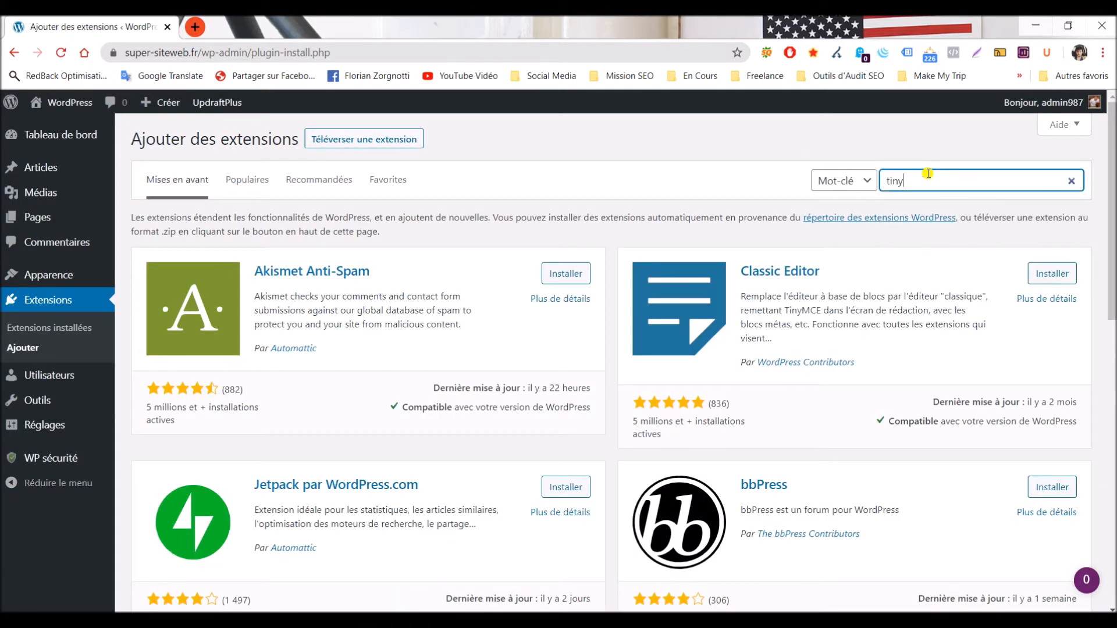
{"action": "type", "text": "mce advanced"}
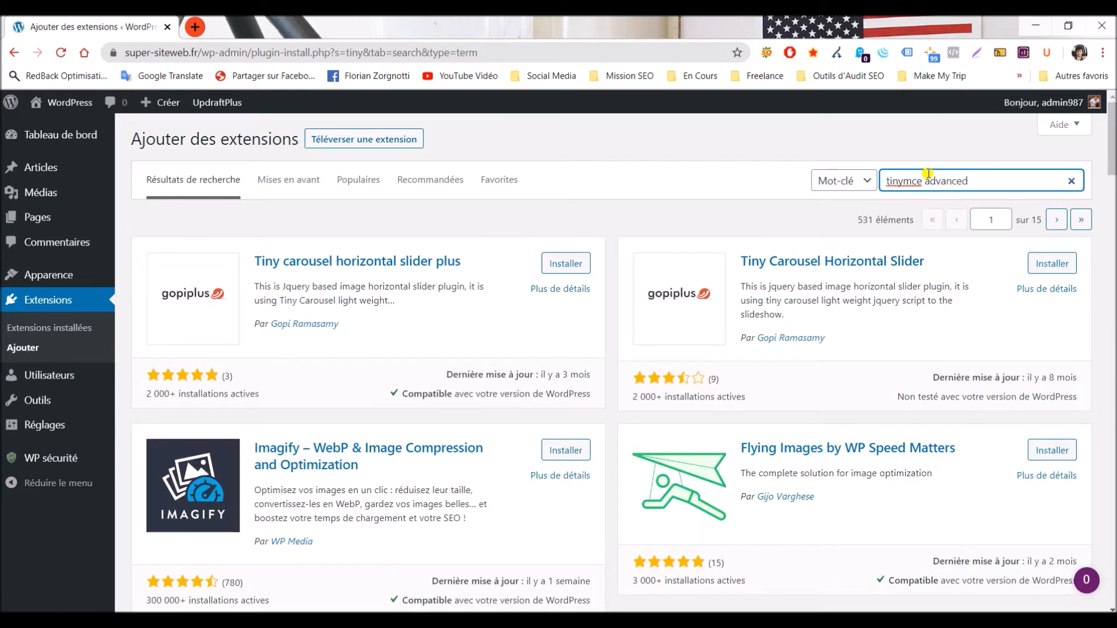
{"action": "left_click", "coordinate": [553, 262]}
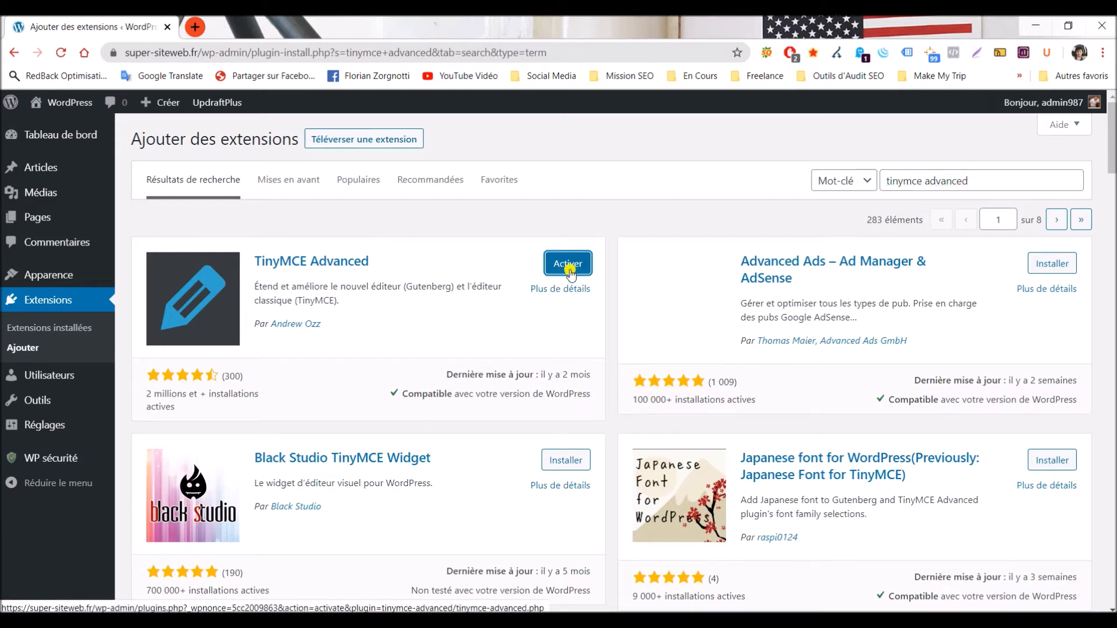
Search the plugin directory for "tracking code manager" and install Tracking Code Manager.
{"action": "left_click_drag", "start_coordinate": [970, 181], "coordinate": [871, 194]}
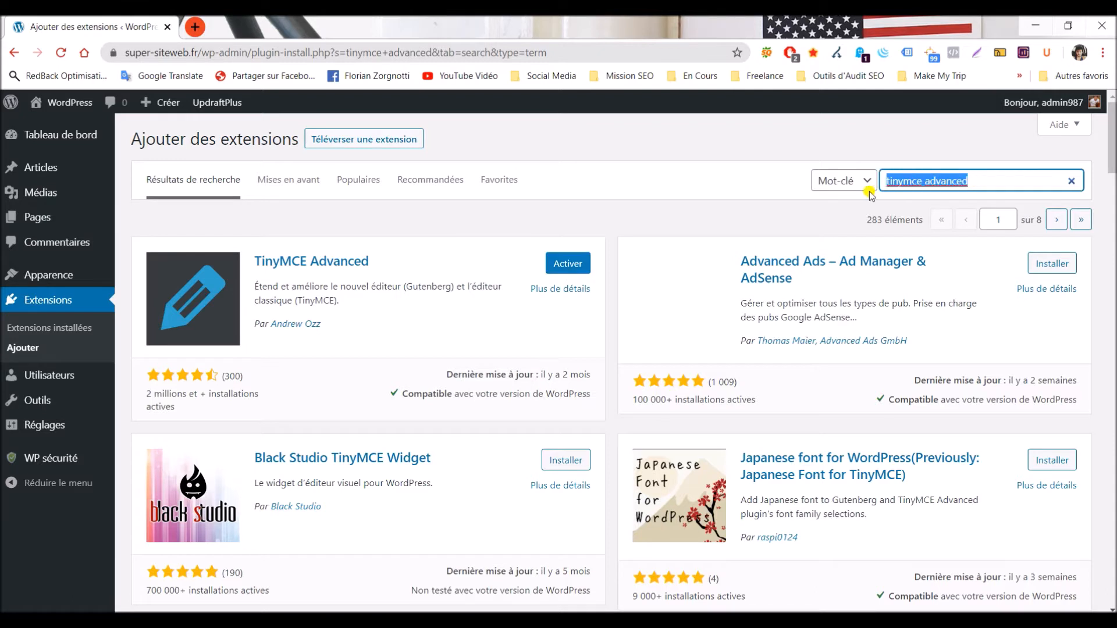
{"action": "type", "text": "tracking code"}
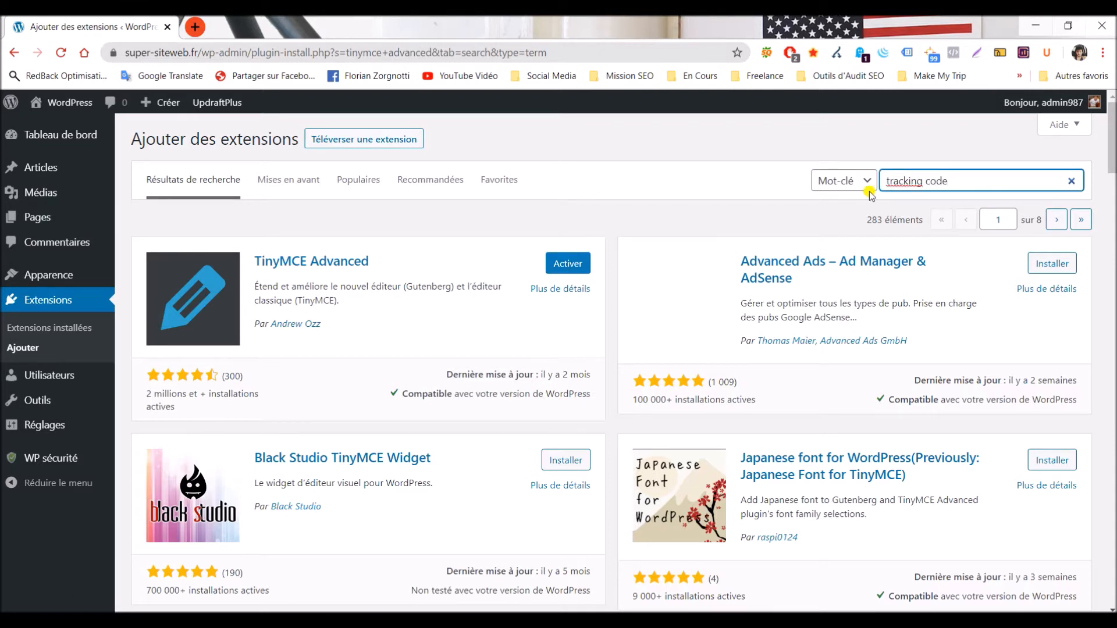
{"action": "type", "text": " manager"}
{"action": "left_click", "coordinate": [578, 266]}
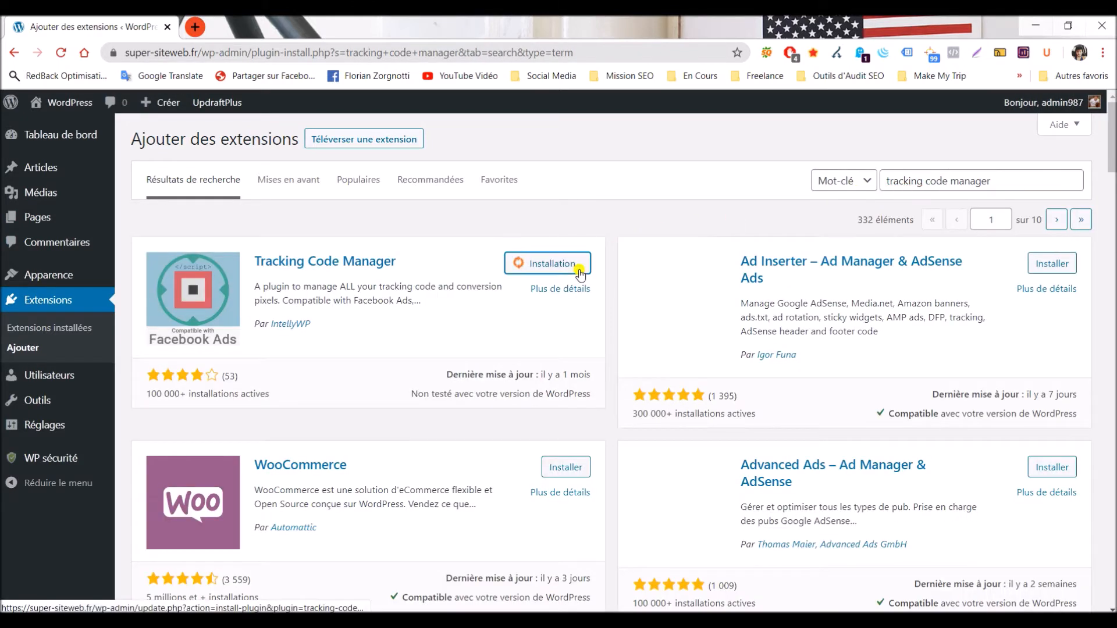
Search the plugin directory for "yoast seo" and install Yoast SEO.
{"action": "left_click_drag", "start_coordinate": [1000, 177], "coordinate": [857, 181]}
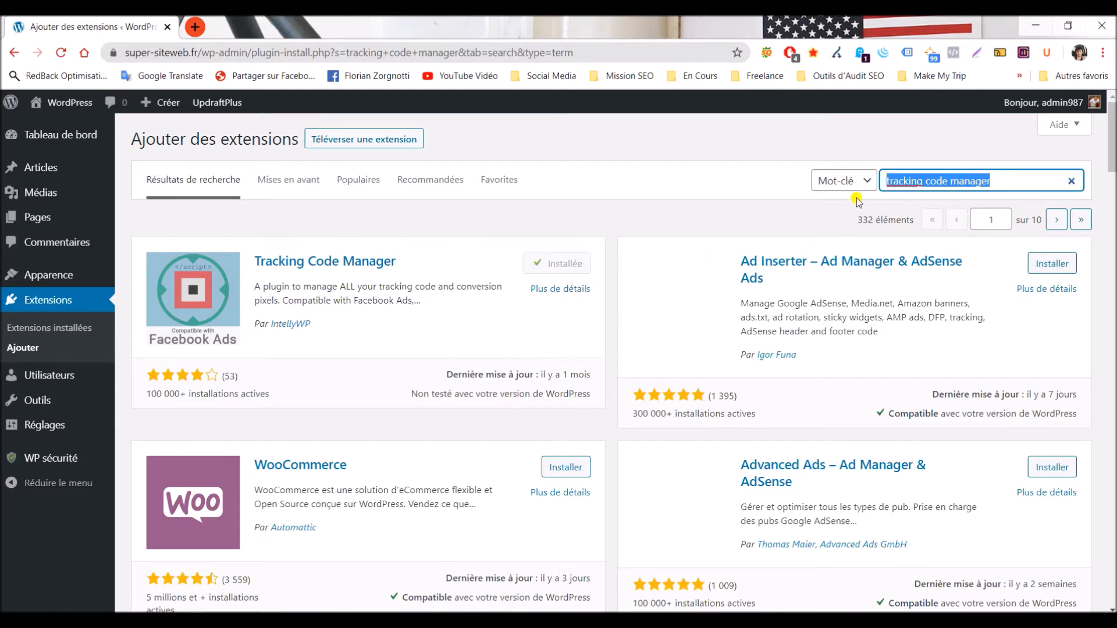
{"action": "type", "text": "yoast seo"}
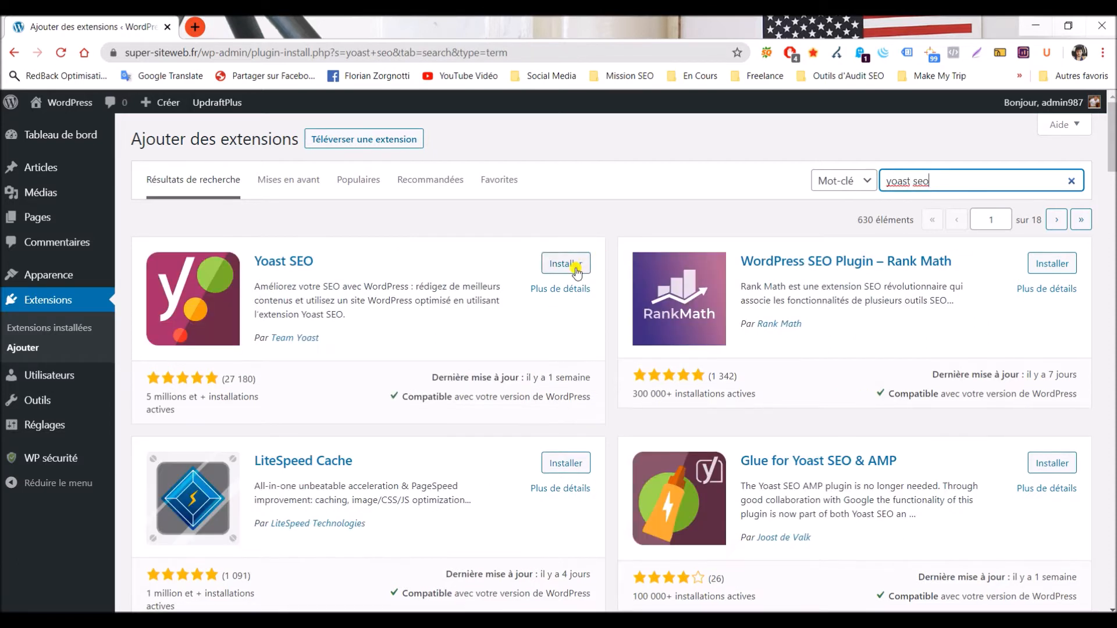
{"action": "left_click", "coordinate": [573, 267]}
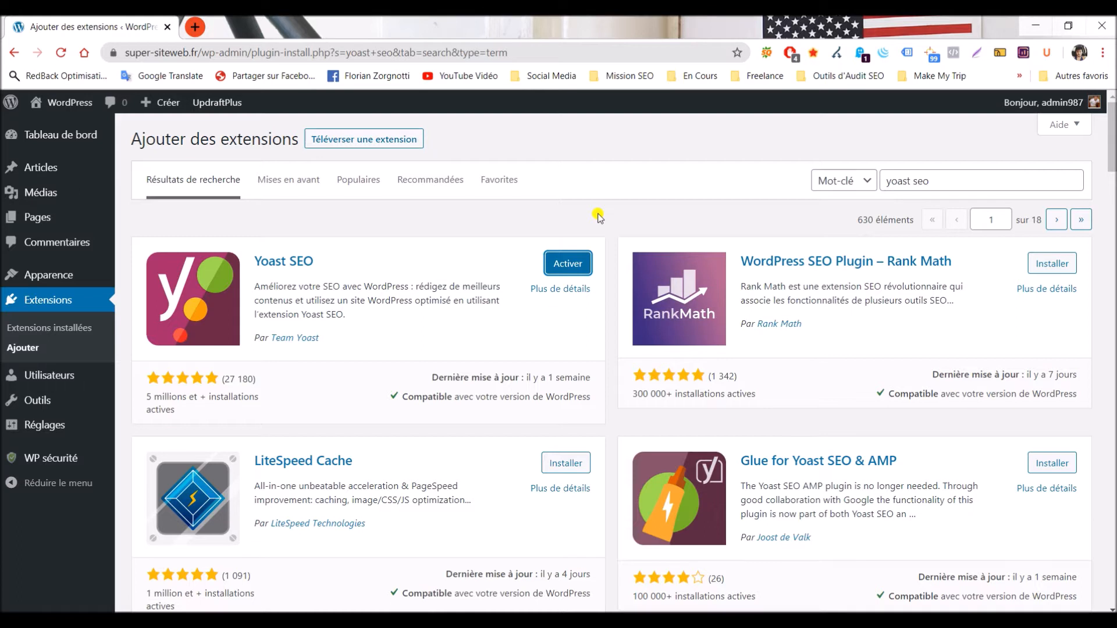
Upload the plugin archive envato-market.zip and install it.
{"action": "left_click", "coordinate": [384, 139]}
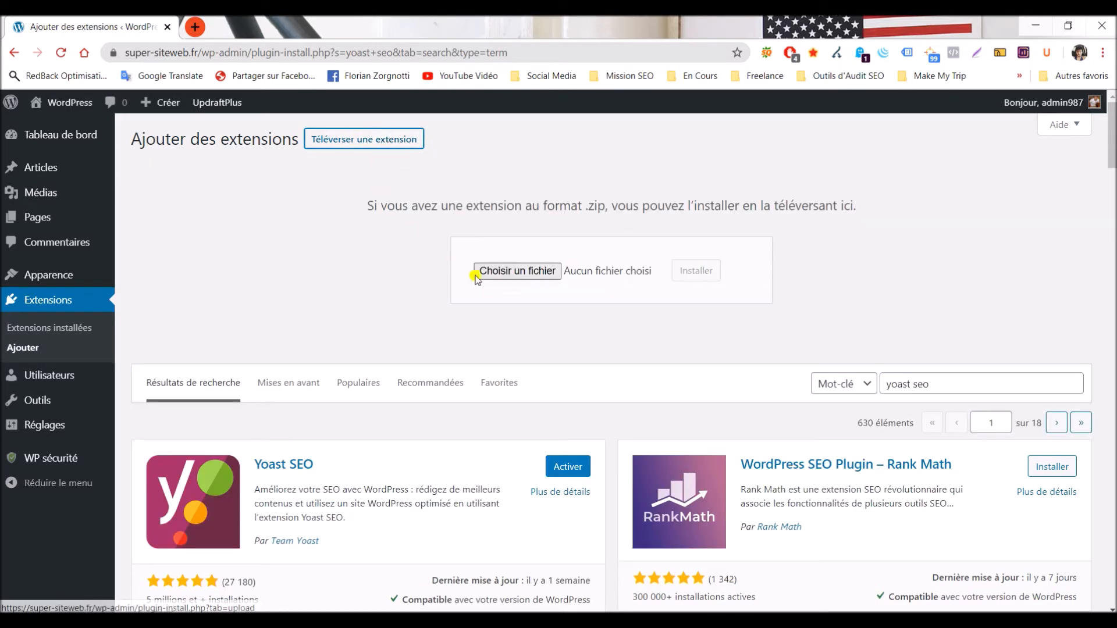
{"action": "left_click", "coordinate": [517, 269]}
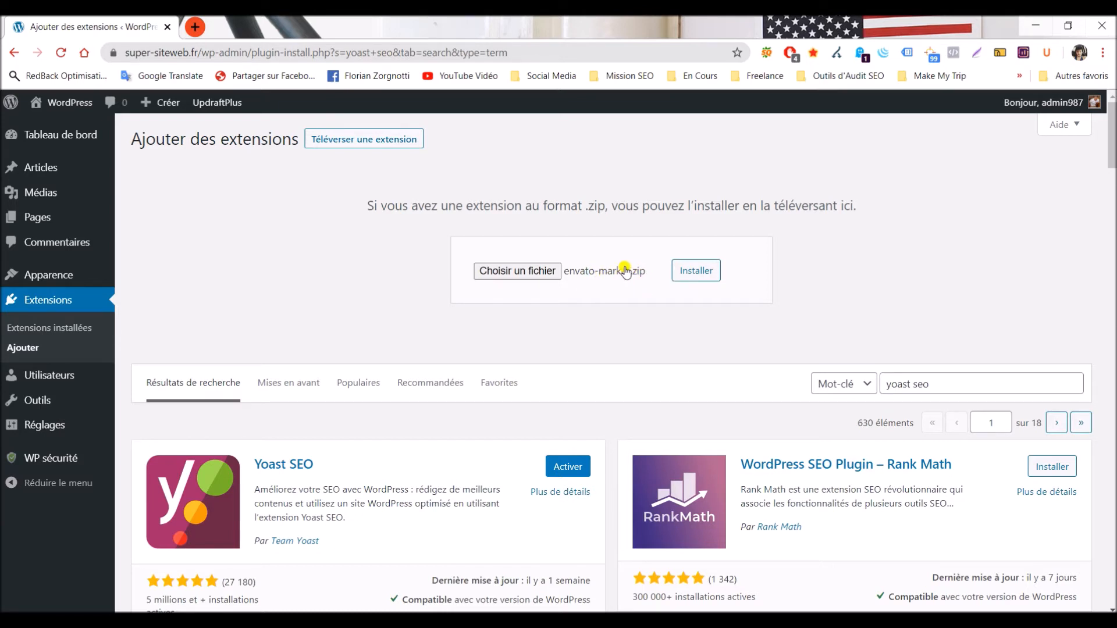
{"action": "left_click", "coordinate": [694, 271]}
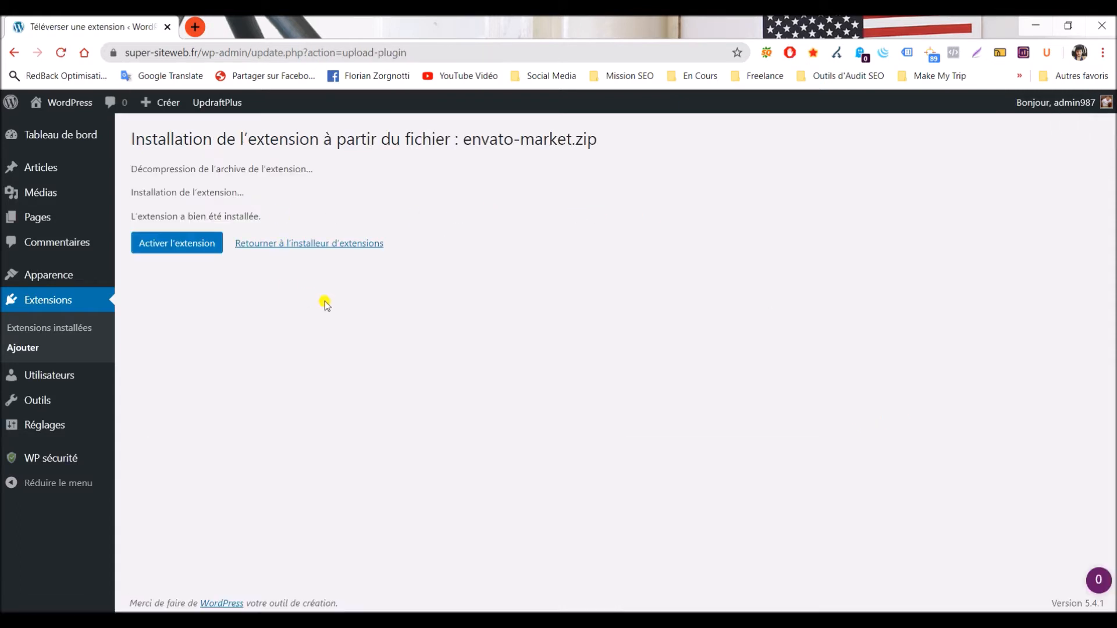
Install Classic Editor from the featured plugins of the plugin directory.
{"action": "left_click", "coordinate": [58, 325]}
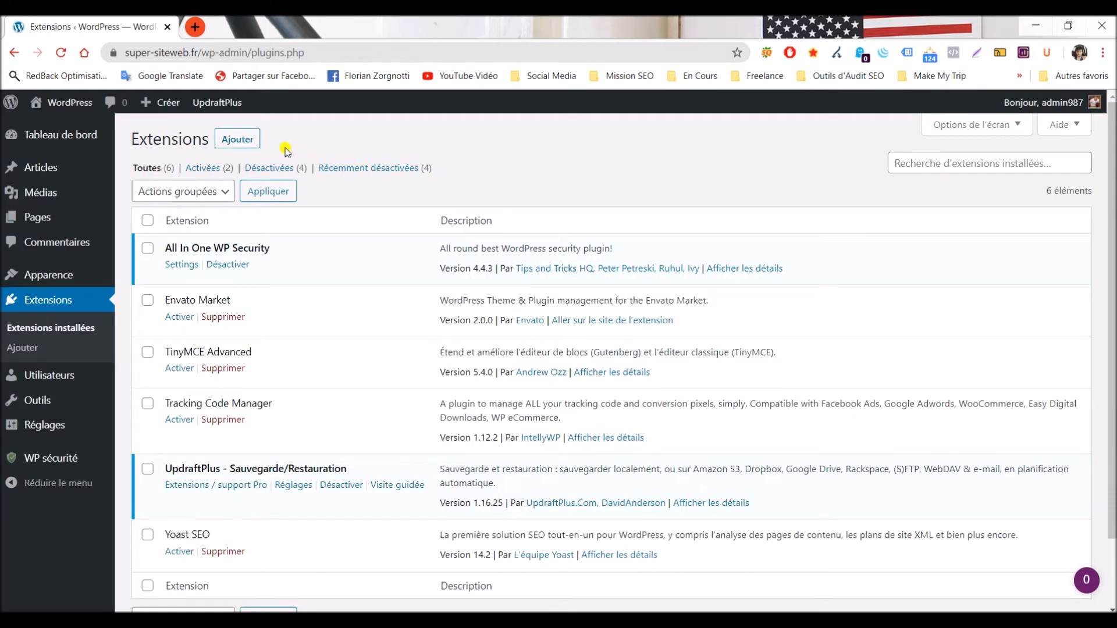
{"action": "left_click", "coordinate": [238, 142]}
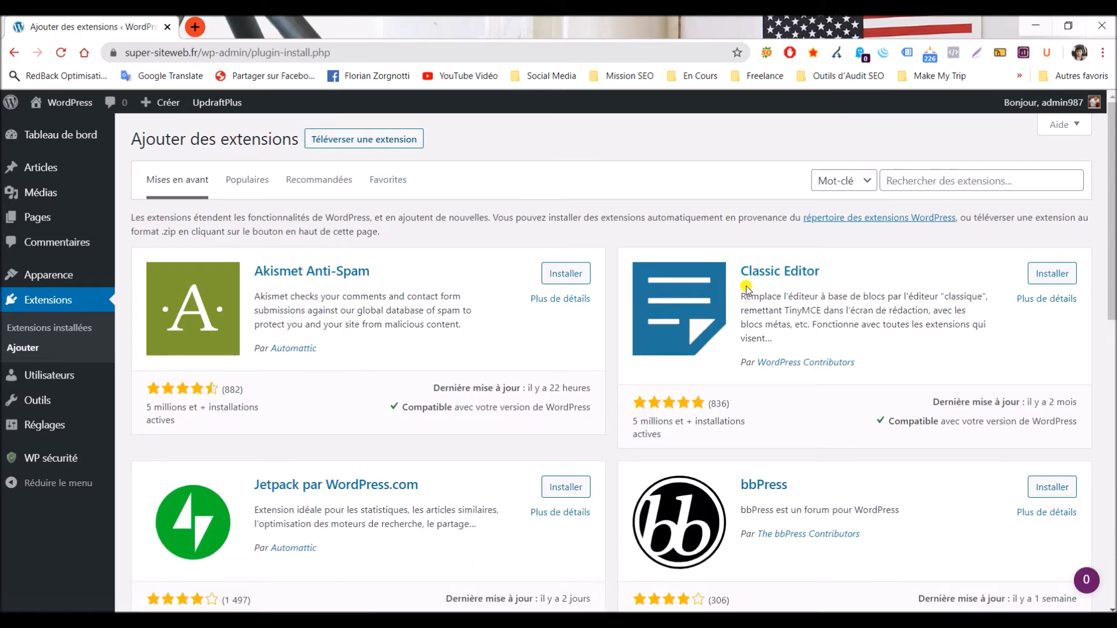
{"action": "left_click", "coordinate": [1047, 278]}
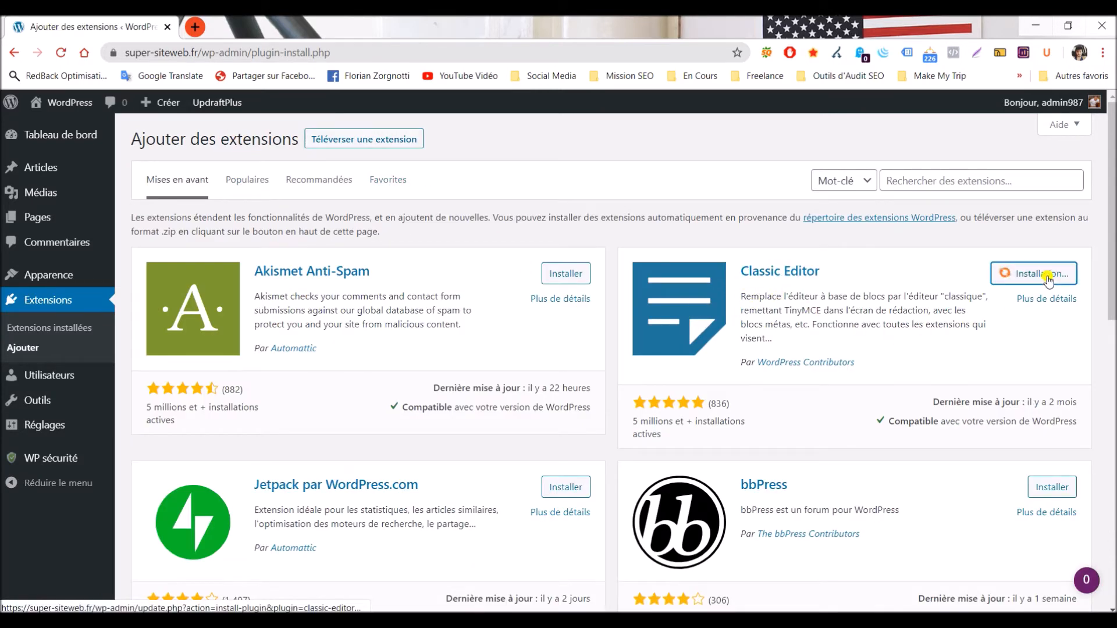
Bulk-activate Classic Editor, Envato Market, TinyMCE Advanced, Tracking Code Manager and Yoast SEO in the installed plugins list.
{"action": "left_click", "coordinate": [38, 331]}
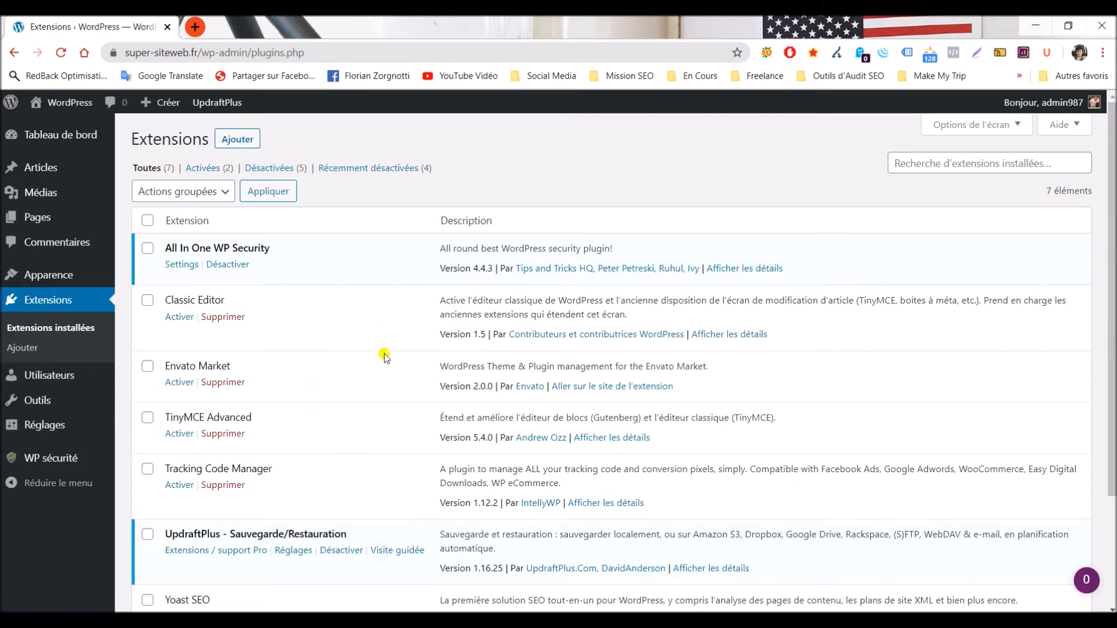
{"action": "left_click", "coordinate": [147, 300]}
{"action": "left_click", "coordinate": [147, 366]}
{"action": "left_click", "coordinate": [147, 469]}
{"action": "scroll", "coordinate": [152, 465], "scroll_direction": "down", "scroll_amount": 3}
{"action": "left_click", "coordinate": [148, 455]}
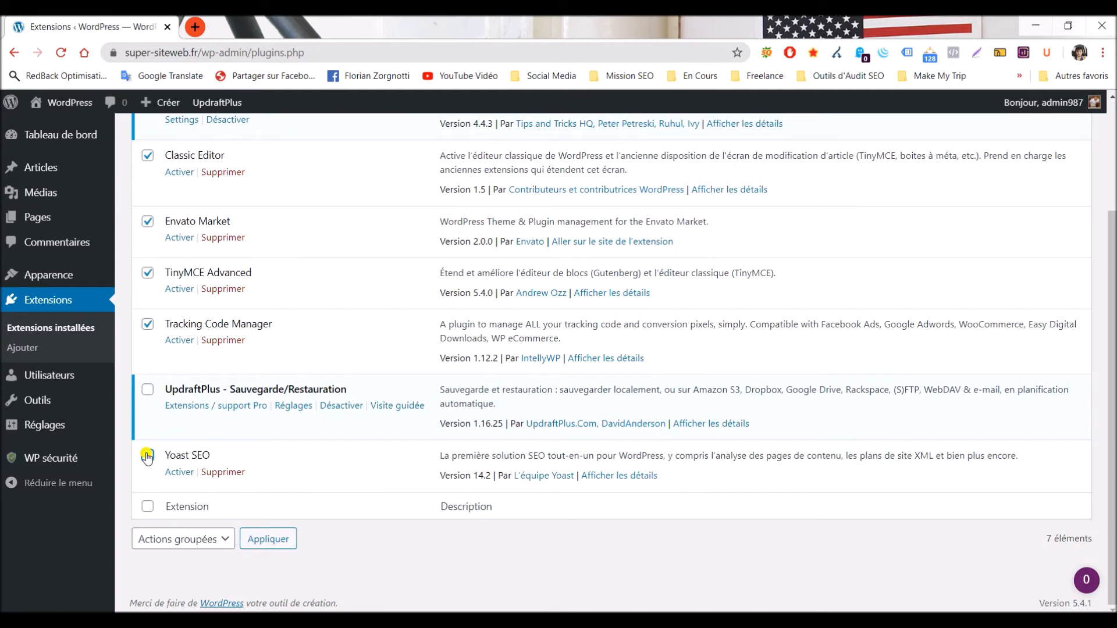
{"action": "left_click", "coordinate": [177, 539]}
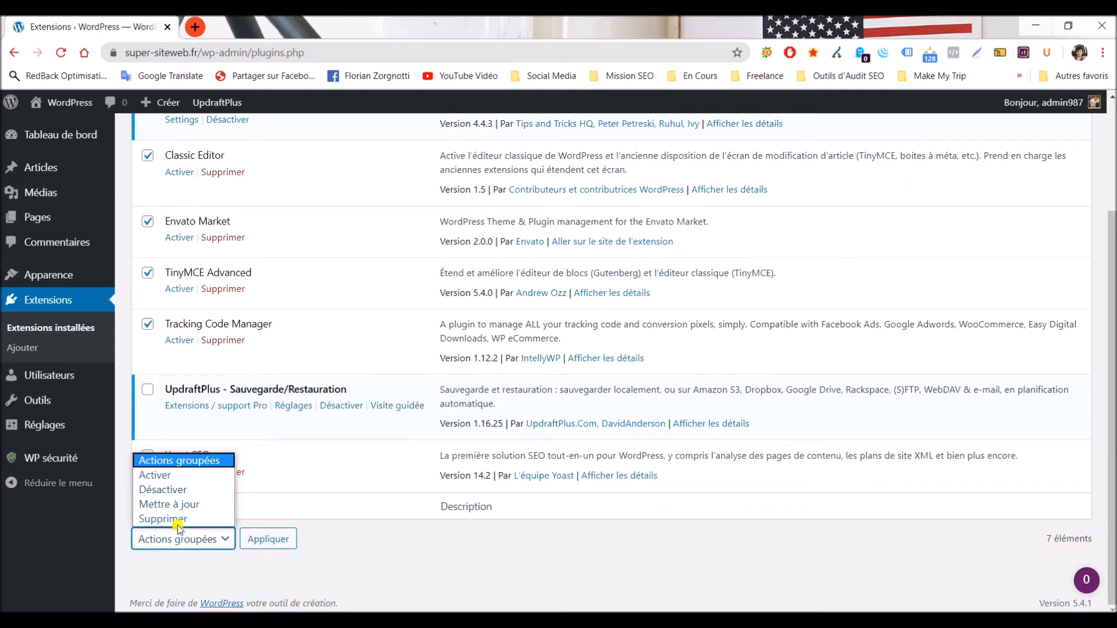
{"action": "left_click", "coordinate": [176, 487]}
{"action": "left_click", "coordinate": [271, 540]}
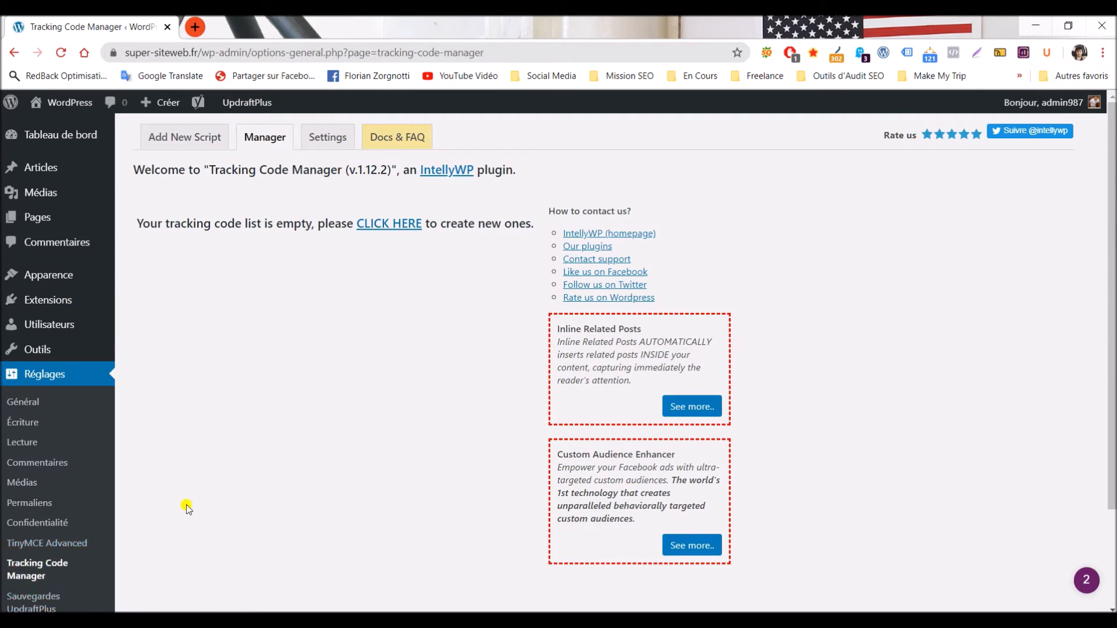
Check the admin menu entries added by the activated plugins and reopen the installed plugins list.
{"action": "scroll", "coordinate": [322, 371], "scroll_direction": "down", "scroll_amount": 2}
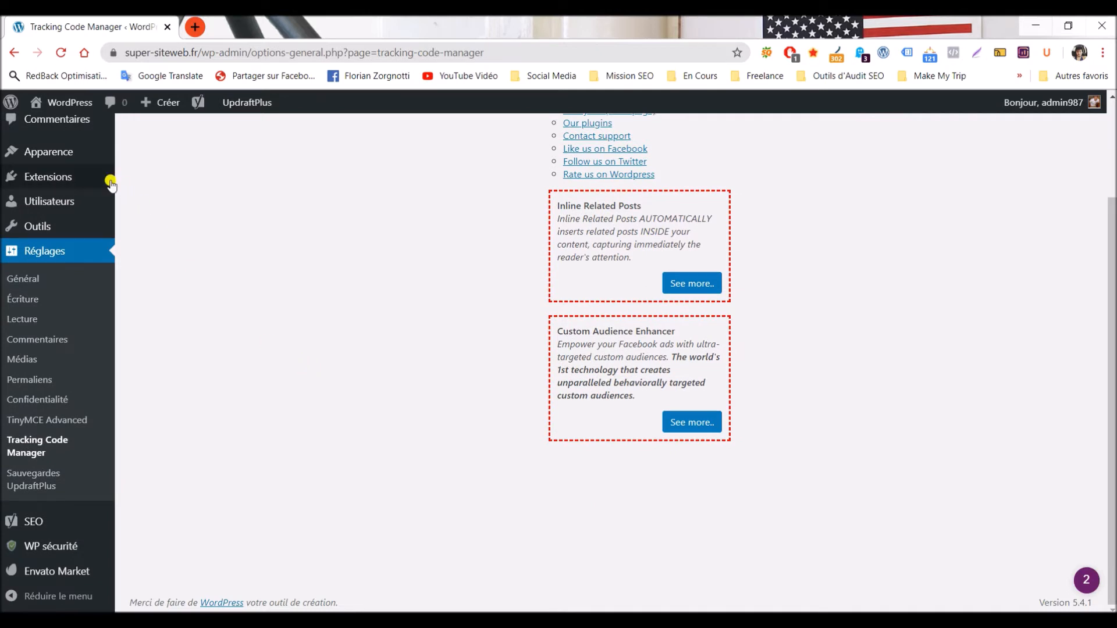
{"action": "mouse_move", "coordinate": [31, 521]}
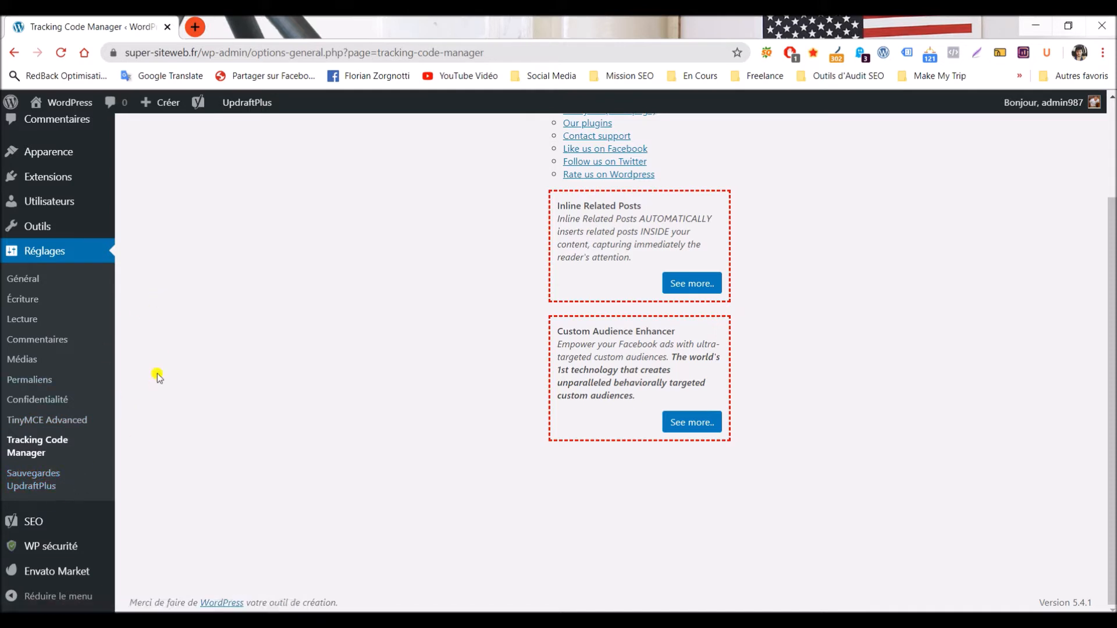
{"action": "left_click", "coordinate": [53, 181]}
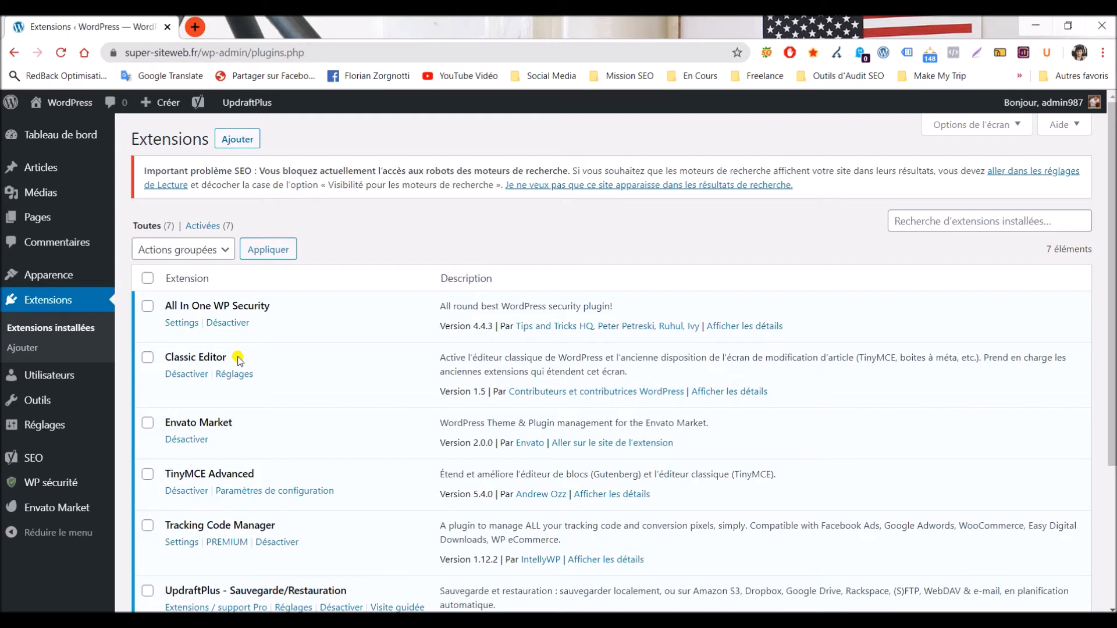
Open a new blank post and examine the classic editor's formatting tools.
{"action": "mouse_move", "coordinate": [48, 170]}
{"action": "left_click", "coordinate": [139, 191]}
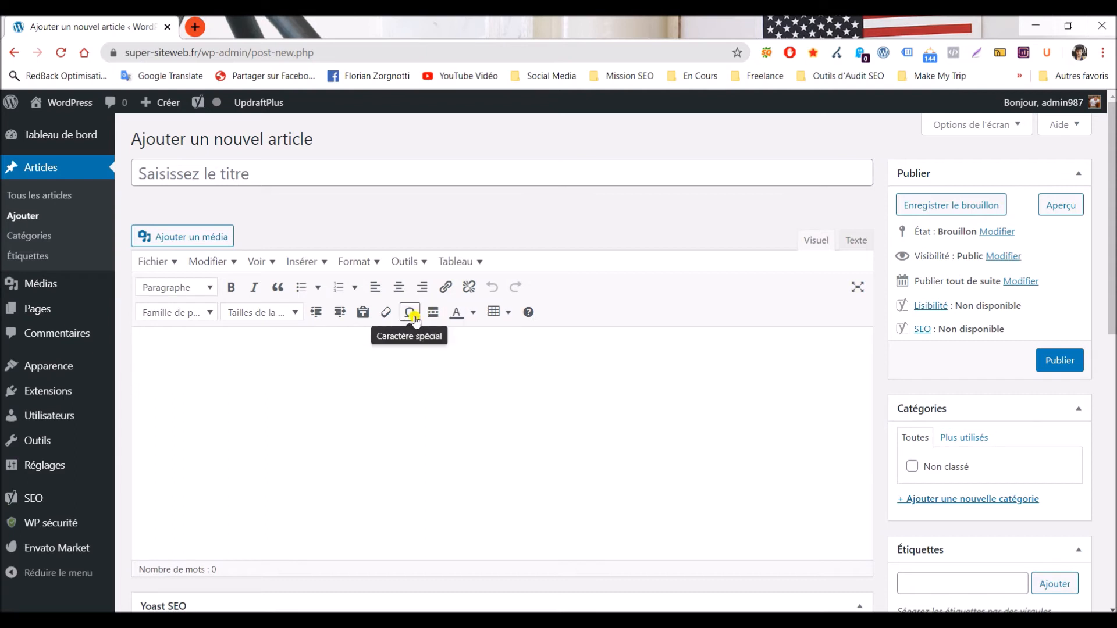
{"action": "left_click", "coordinate": [461, 354]}
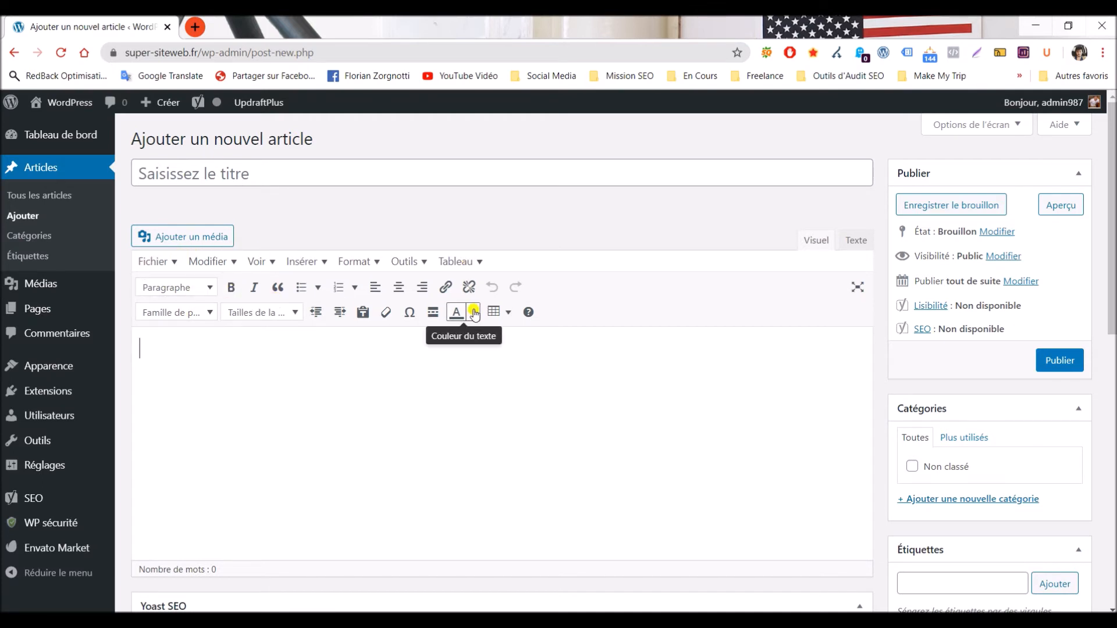
{"action": "left_click", "coordinate": [329, 397]}
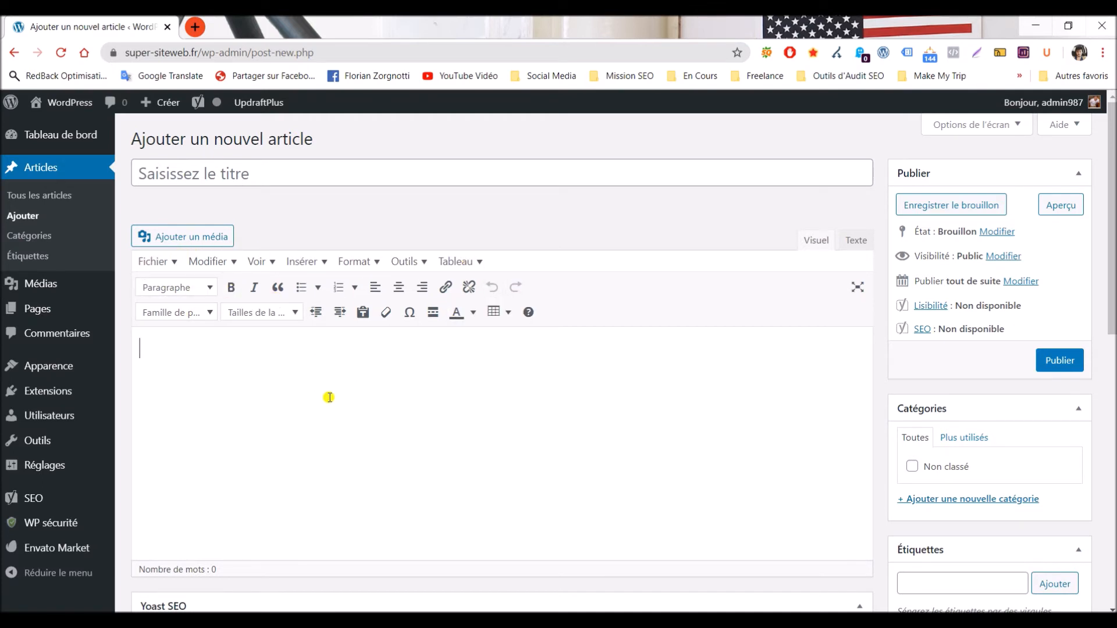
Leave the blank post and return to the list of installed plugins.
{"action": "mouse_move", "coordinate": [30, 465]}
{"action": "left_click", "coordinate": [438, 346]}
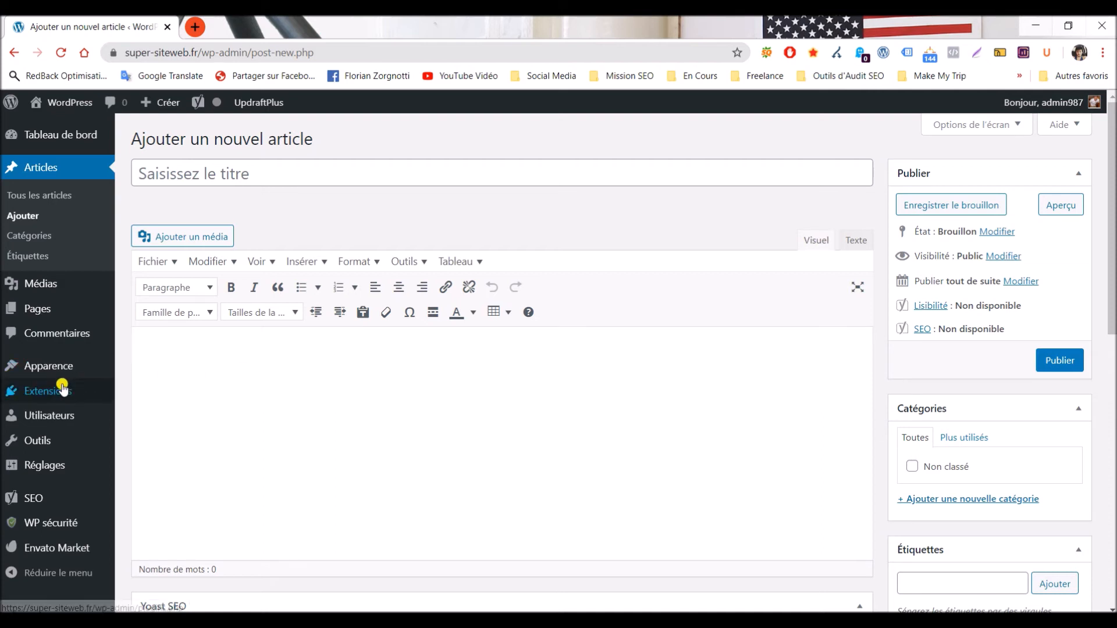
{"action": "mouse_move", "coordinate": [62, 388]}
{"action": "left_click", "coordinate": [153, 395]}
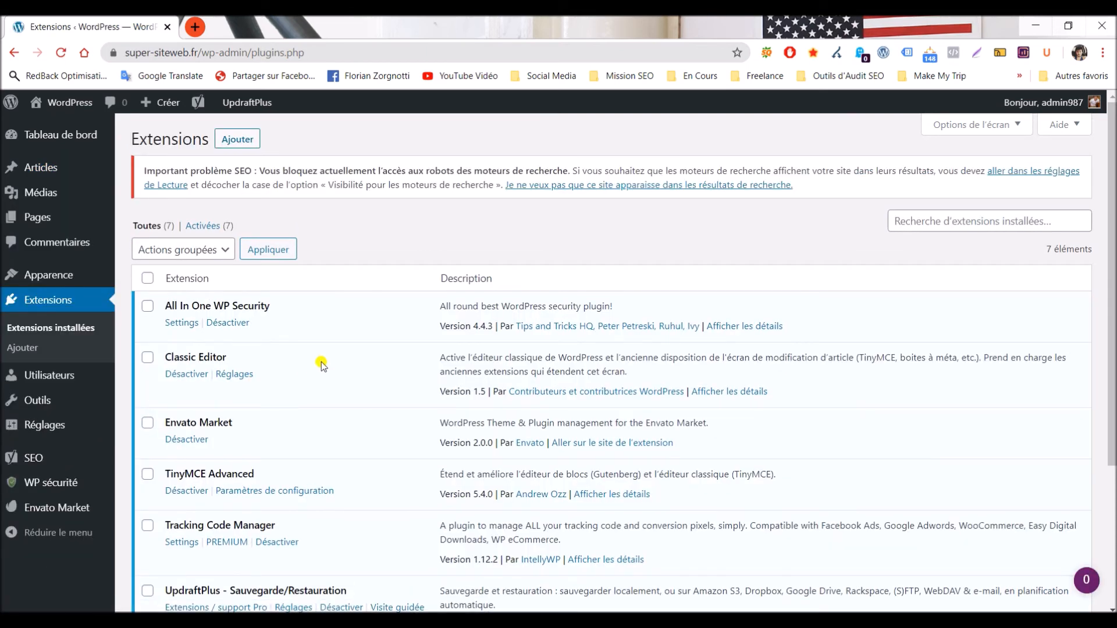
Open the TinyMCE Advanced settings and examine the classic editor's toolbars and unused buttons.
{"action": "scroll", "coordinate": [321, 362], "scroll_direction": "down", "scroll_amount": 1}
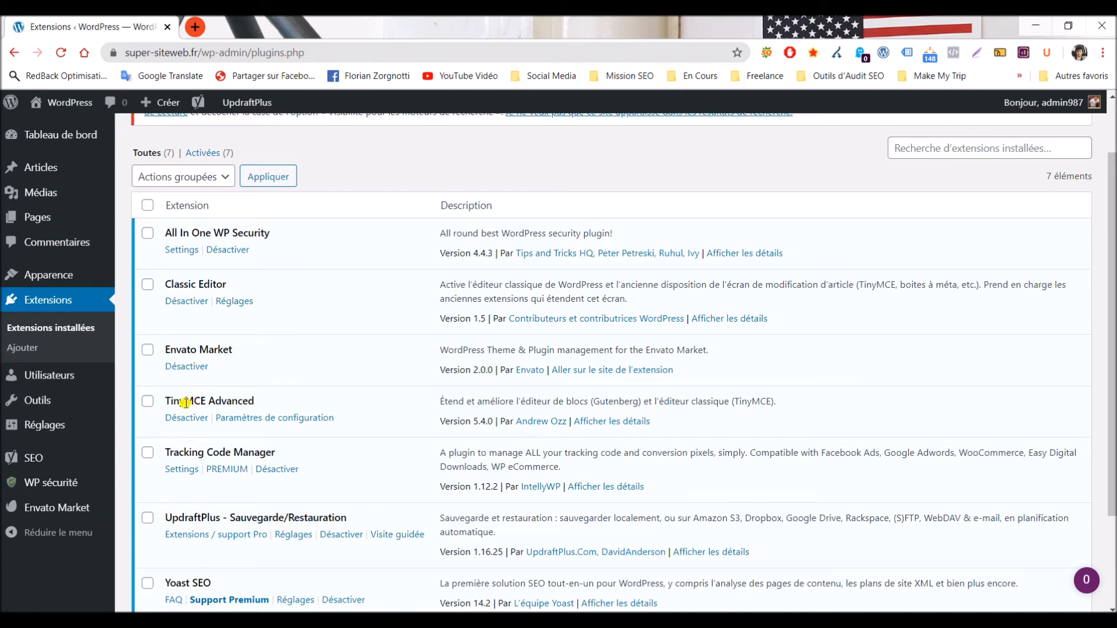
{"action": "left_click", "coordinate": [253, 418]}
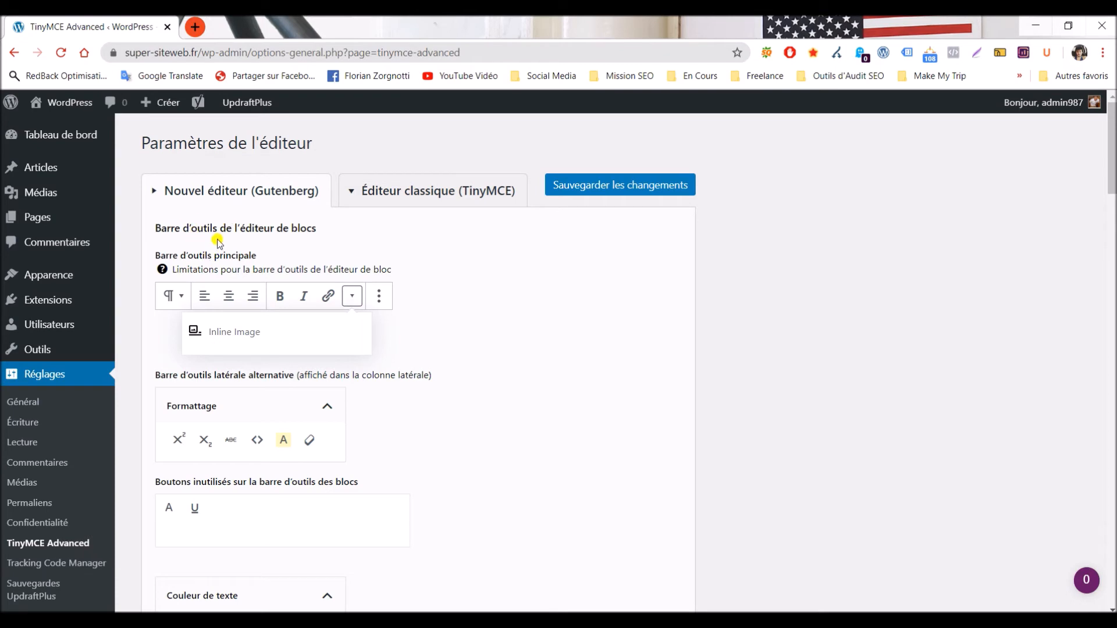
{"action": "left_click", "coordinate": [454, 197]}
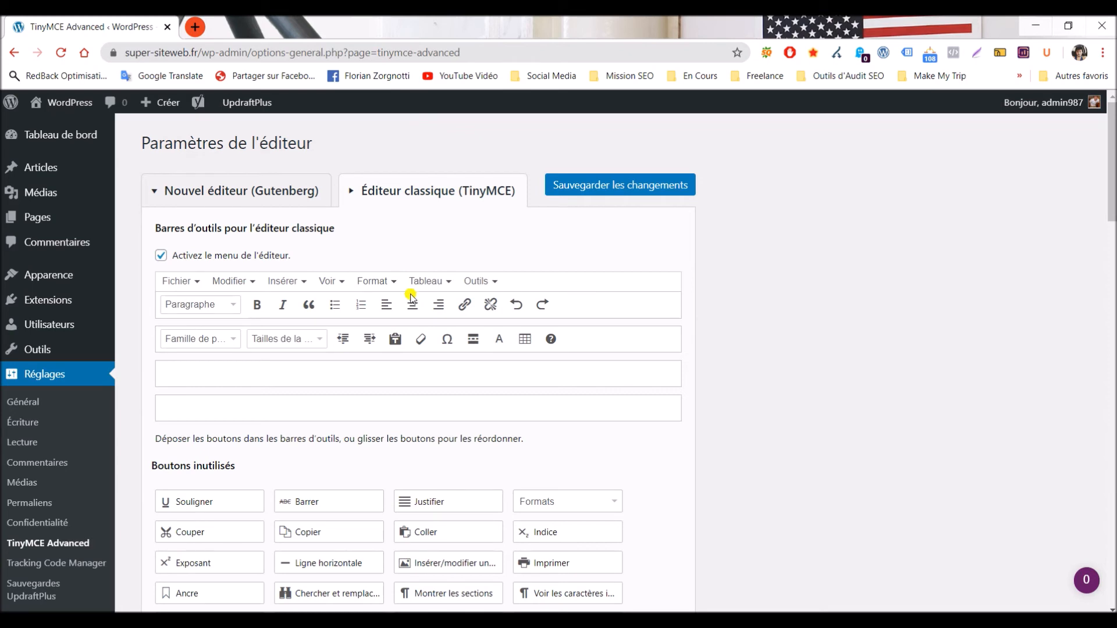
{"action": "scroll", "coordinate": [401, 349], "scroll_direction": "down", "scroll_amount": 1}
{"action": "scroll", "coordinate": [404, 353], "scroll_direction": "down", "scroll_amount": 2}
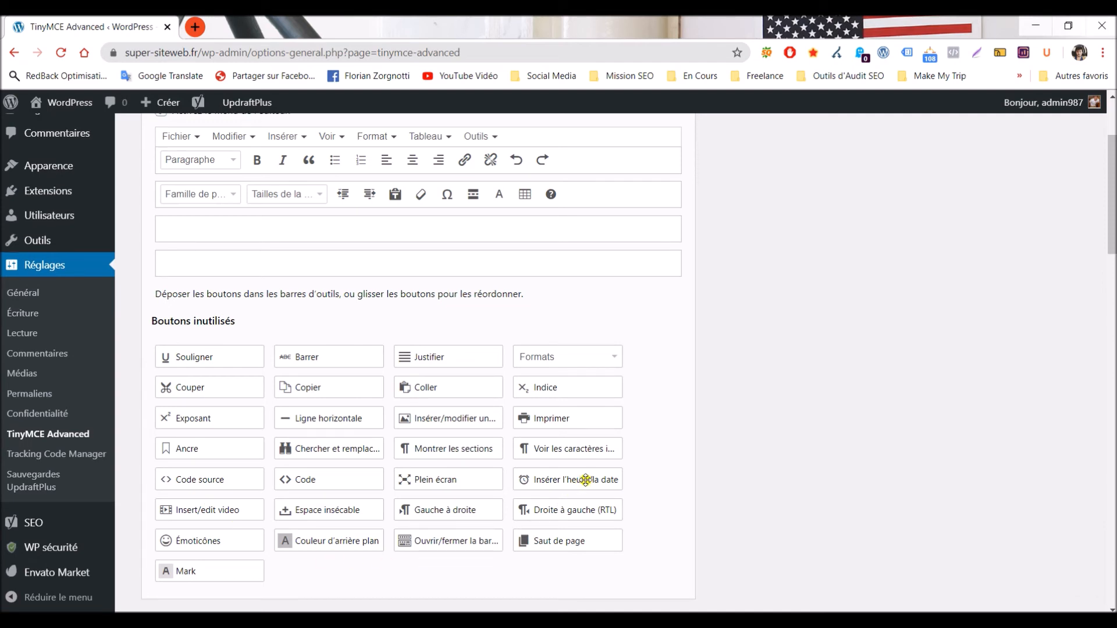
Add the Justifier button to the classic editor's first toolbar row, just after the align-right button.
{"action": "scroll", "coordinate": [581, 372], "scroll_direction": "up", "scroll_amount": 1}
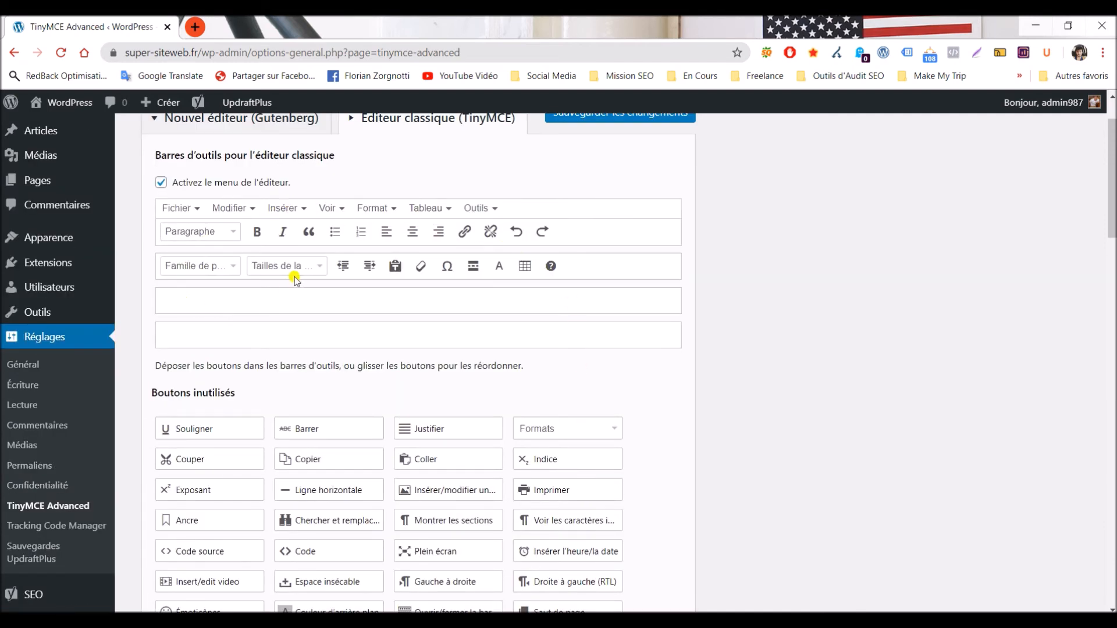
{"action": "left_click_drag", "start_coordinate": [423, 430], "coordinate": [452, 240]}
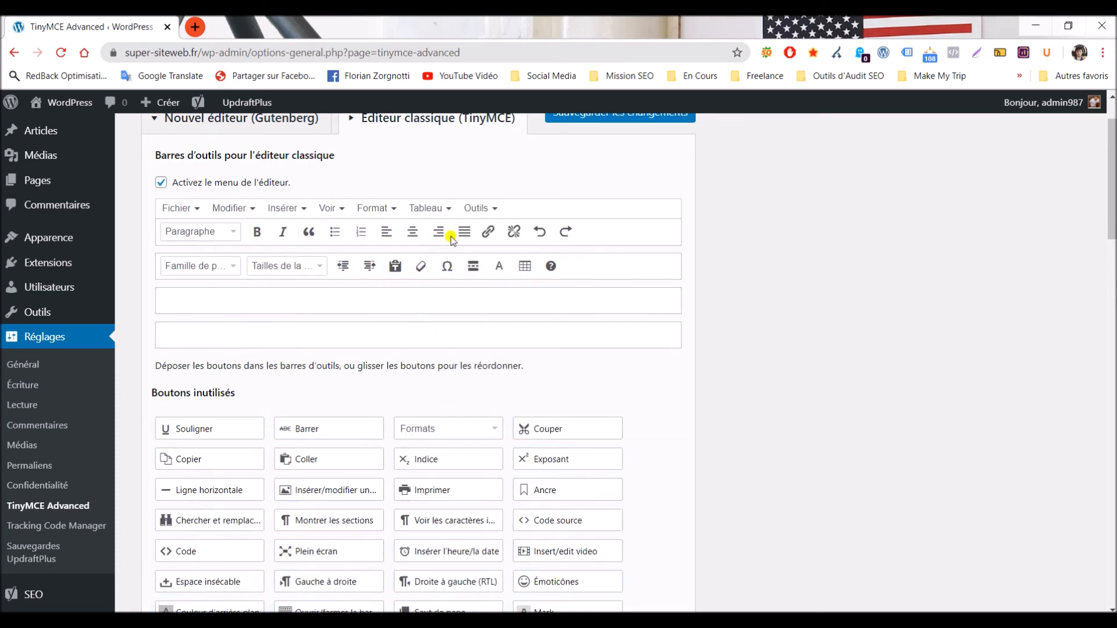
{"action": "scroll", "coordinate": [451, 238], "scroll_direction": "down", "scroll_amount": 1}
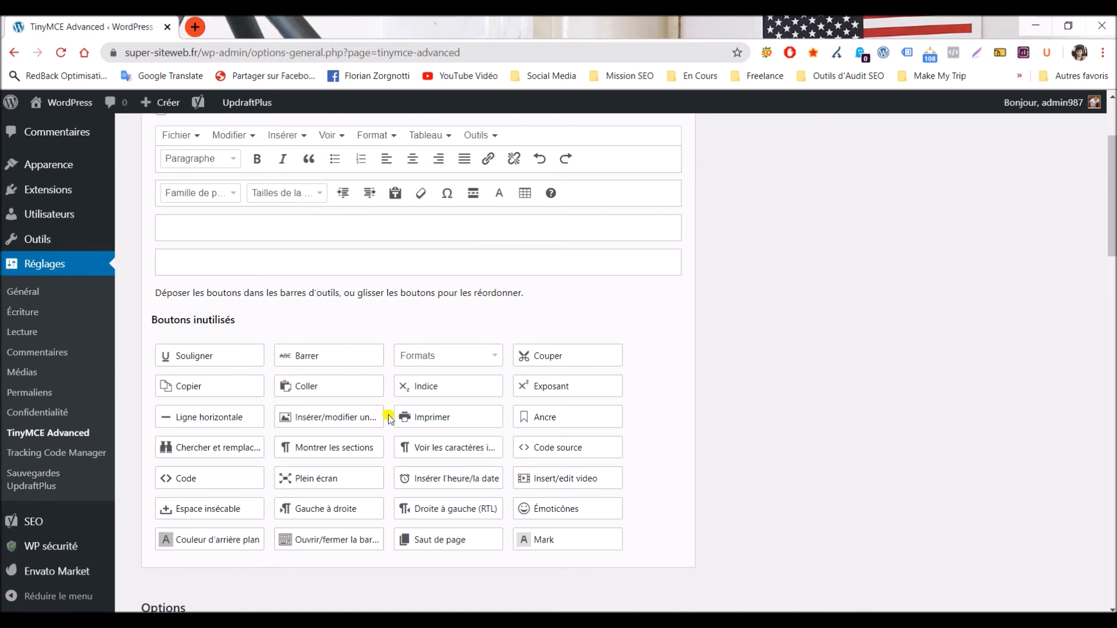
{"action": "scroll", "coordinate": [380, 424], "scroll_direction": "up", "scroll_amount": 1}
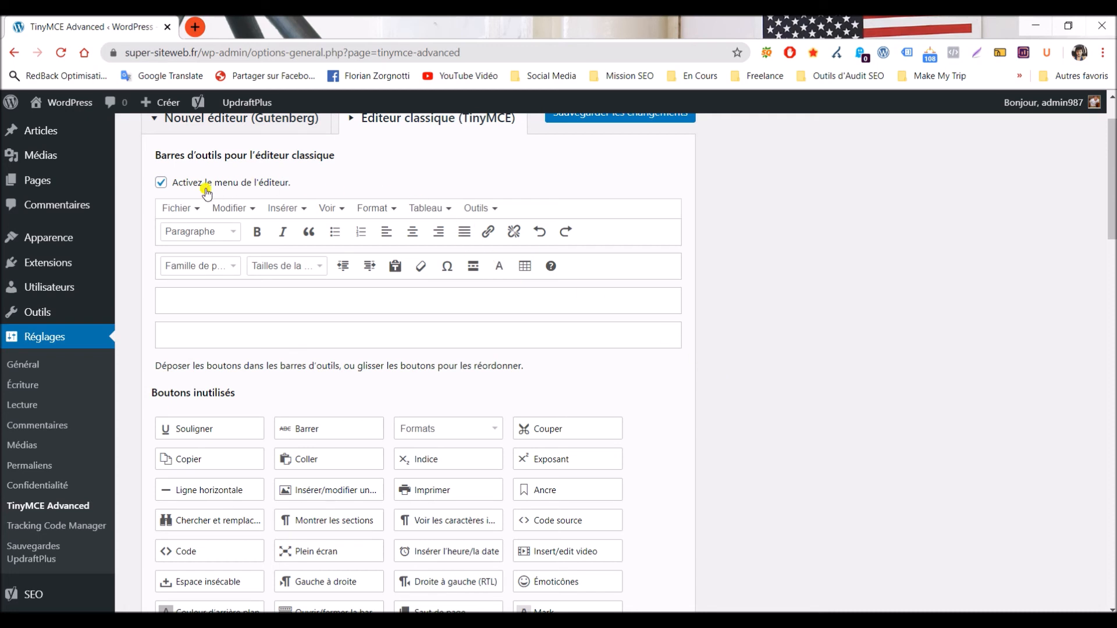
Return to the installed plugins and open Tracking Code Manager's form for adding a new tracking script.
{"action": "left_click", "coordinate": [71, 262]}
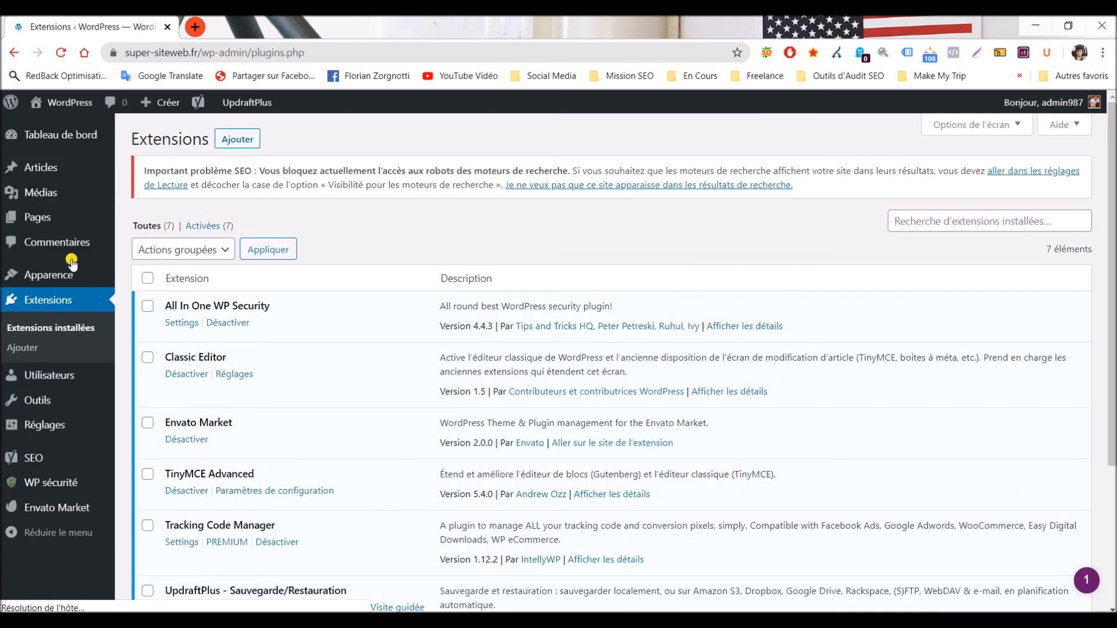
{"action": "scroll", "coordinate": [393, 366], "scroll_direction": "down", "scroll_amount": 3}
{"action": "scroll", "coordinate": [394, 356], "scroll_direction": "down", "scroll_amount": 1}
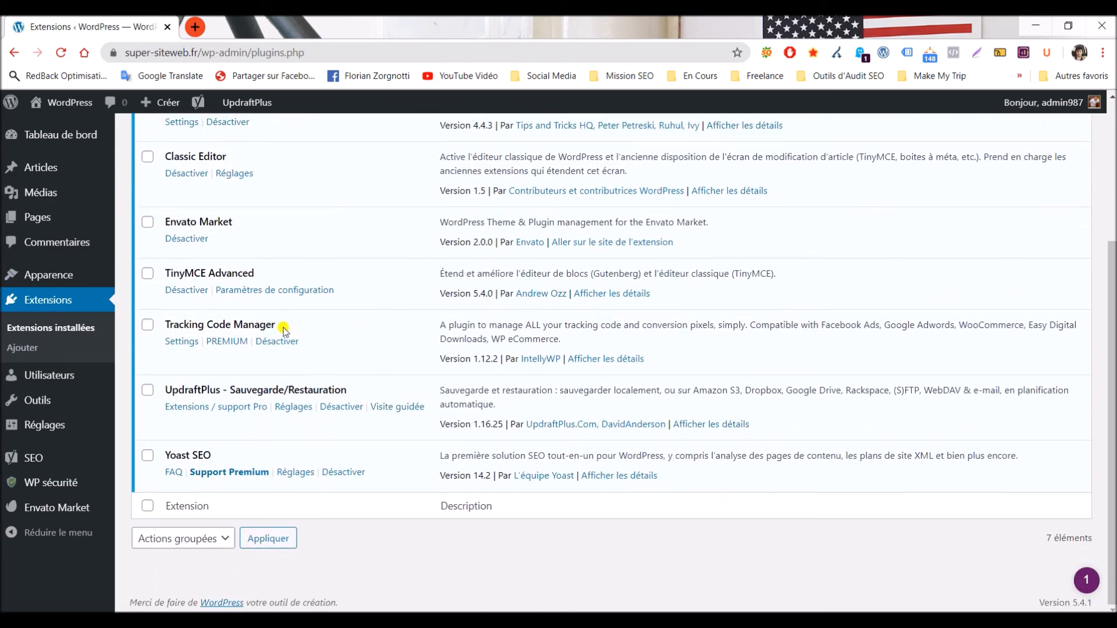
{"action": "left_click", "coordinate": [180, 342]}
{"action": "left_click", "coordinate": [192, 145]}
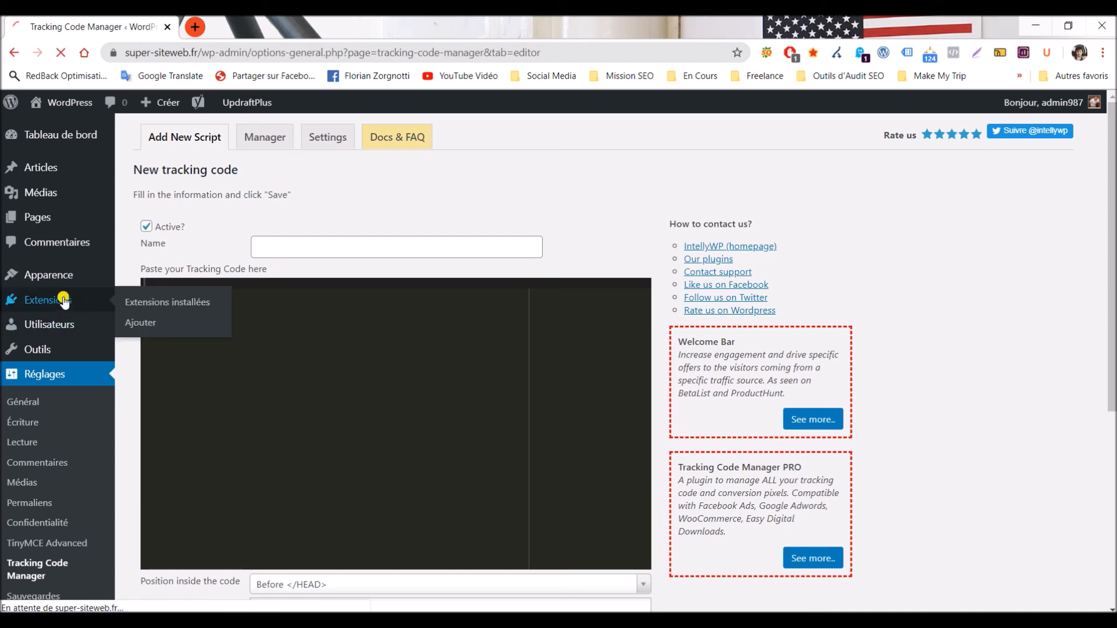
Go back to the installed plugins list and review its entries down to Yoast SEO.
{"action": "left_click", "coordinate": [63, 300]}
{"action": "scroll", "coordinate": [349, 320], "scroll_direction": "down", "scroll_amount": 4}
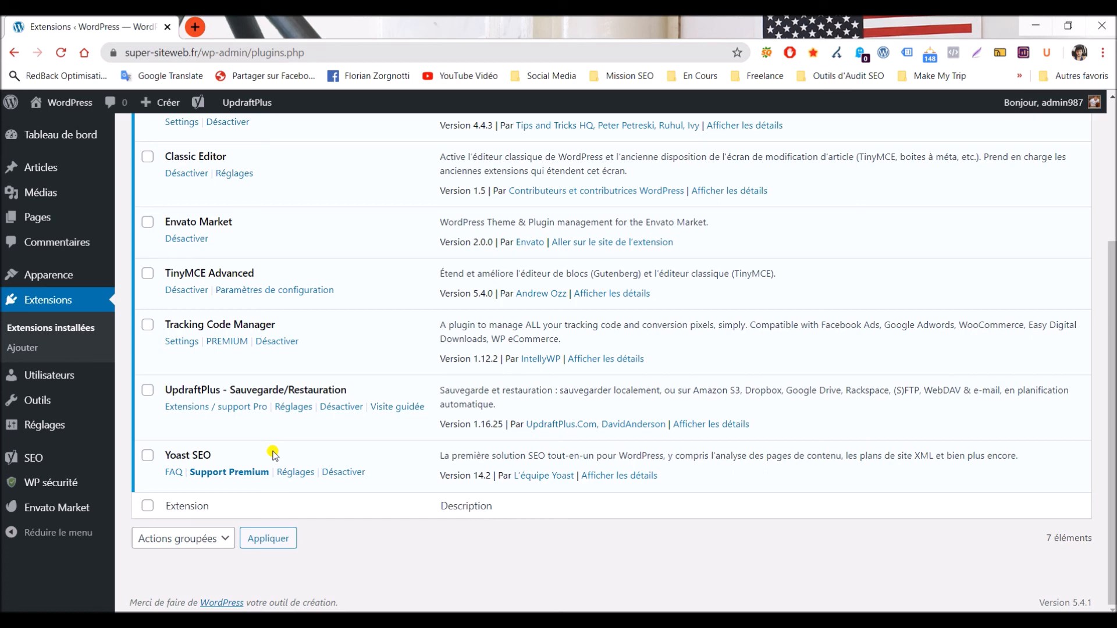
{"action": "scroll", "coordinate": [273, 454], "scroll_direction": "up", "scroll_amount": 4}
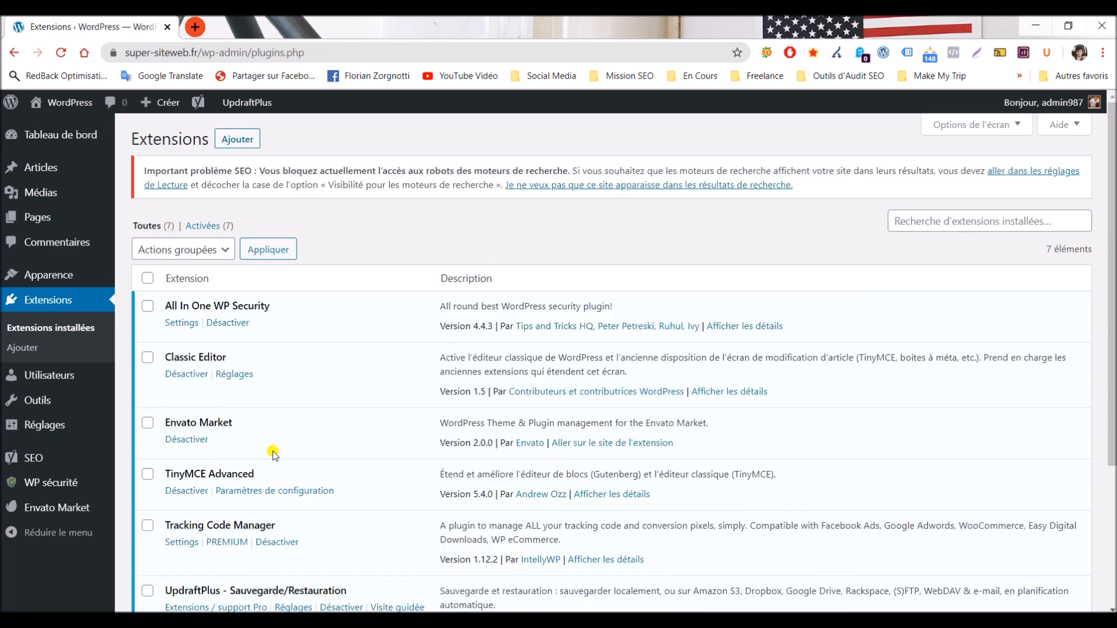